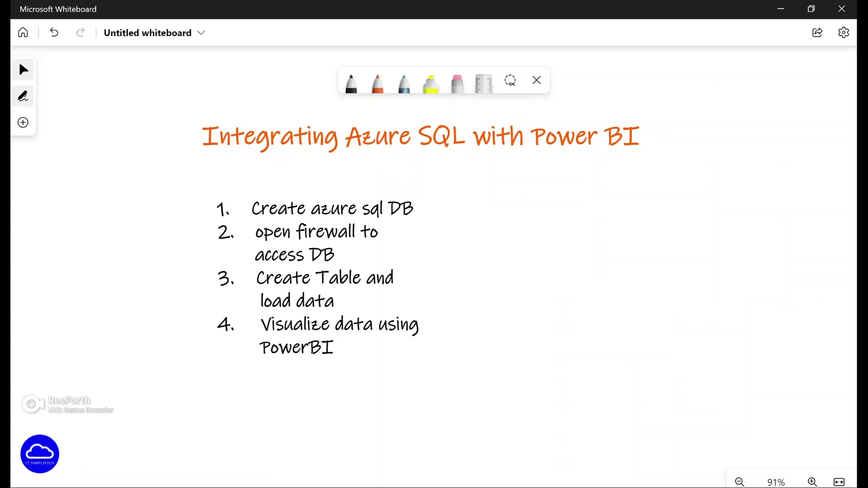
# Step: Switch to the Azure portal in the browser and open the Resource groups service
pyautogui.click(547, 486)
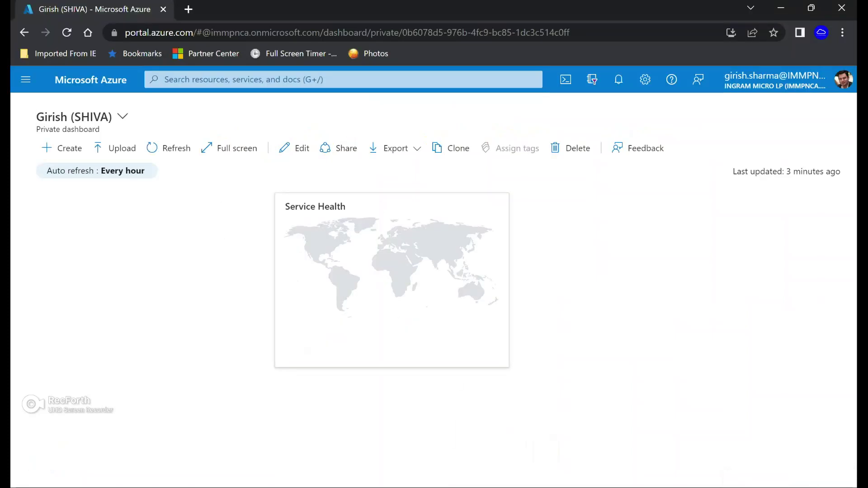
pyautogui.click(343, 79)
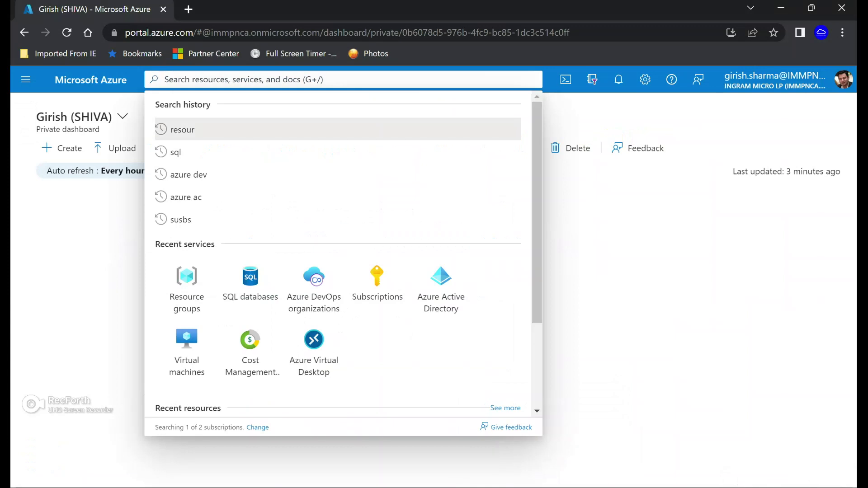
pyautogui.write('resource')
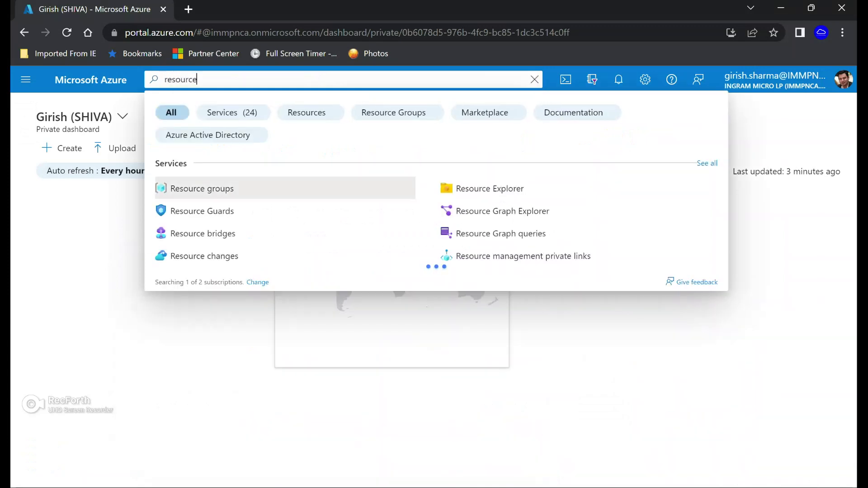
pyautogui.press('Return')
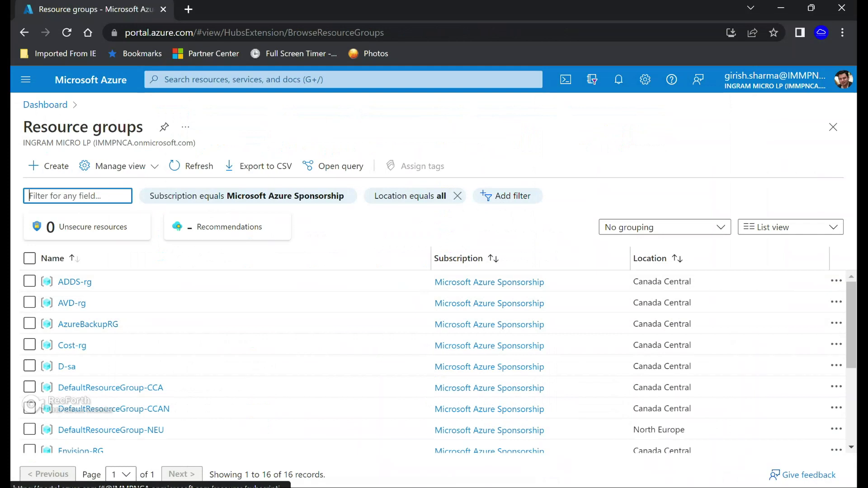
# Step: Create a resource group named BI-rg in the Canada Central region
pyautogui.click(49, 166)
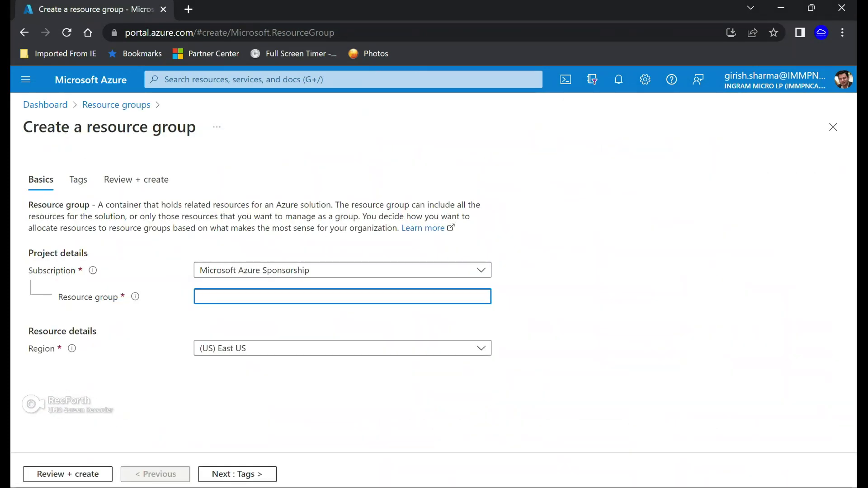
pyautogui.write('Bl')
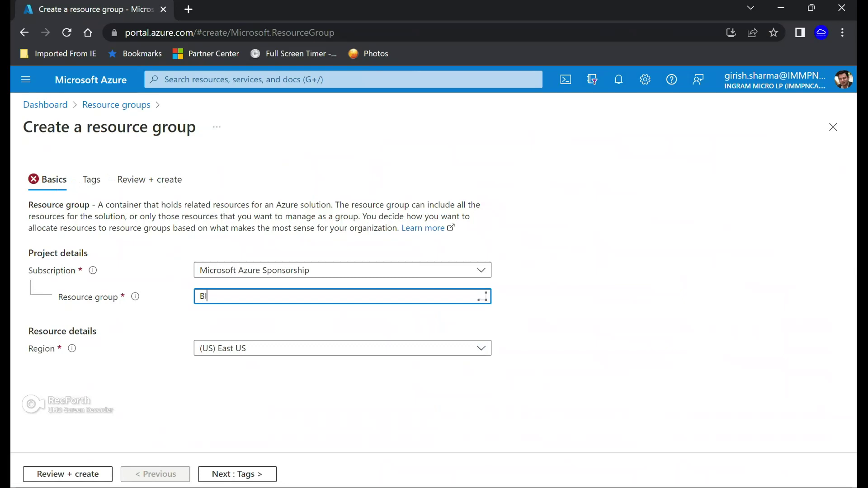
pyautogui.write('-rg')
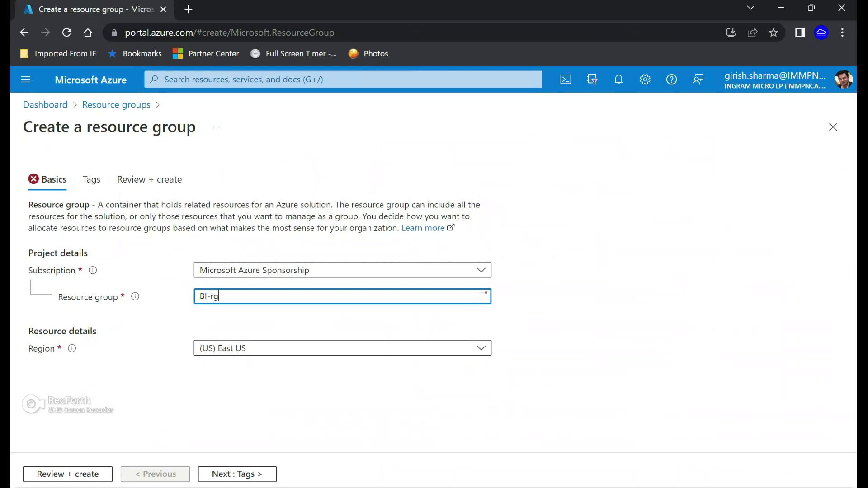
pyautogui.click(342, 348)
pyautogui.write('canada')
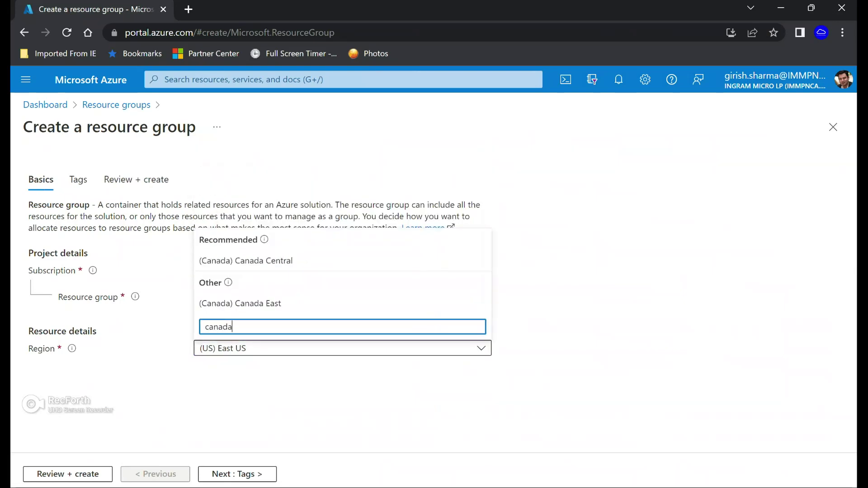
pyautogui.click(280, 261)
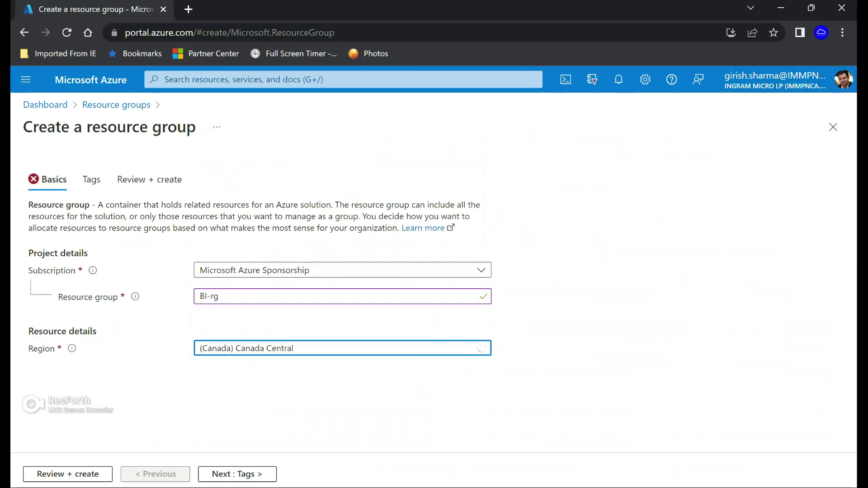
pyautogui.click(67, 474)
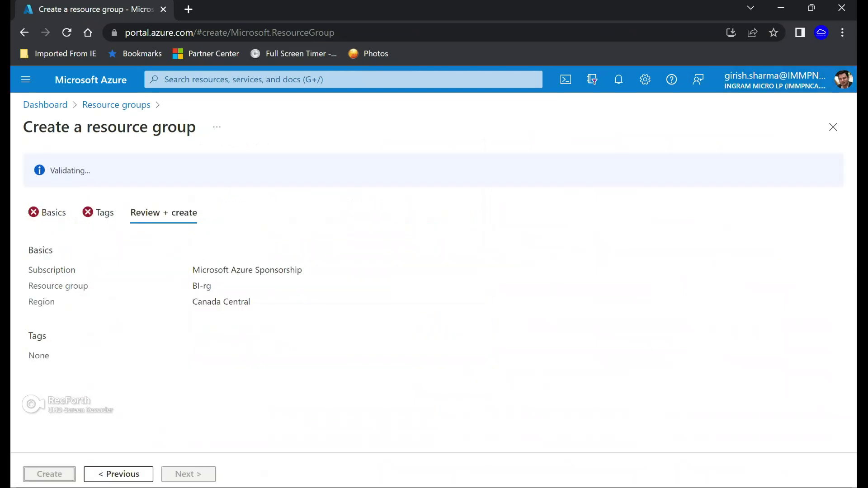
pyautogui.click(68, 474)
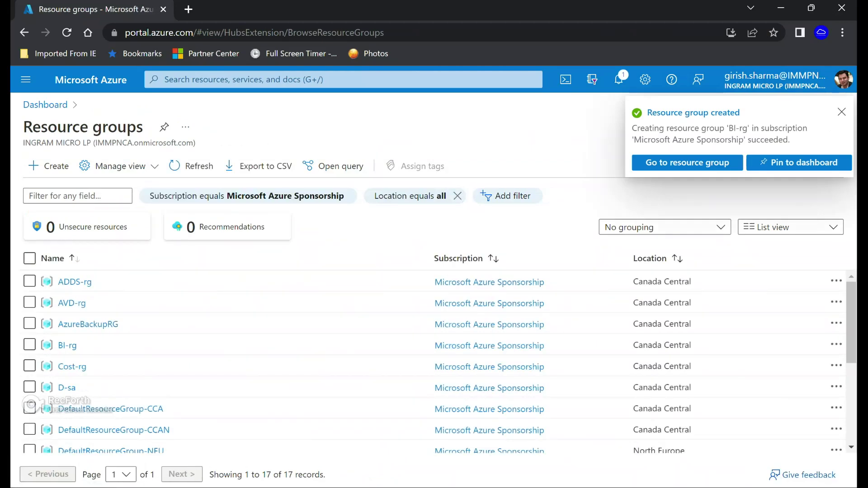
# Step: Find and open the SQL databases service in the portal
pyautogui.click(344, 79)
pyautogui.write('sql')
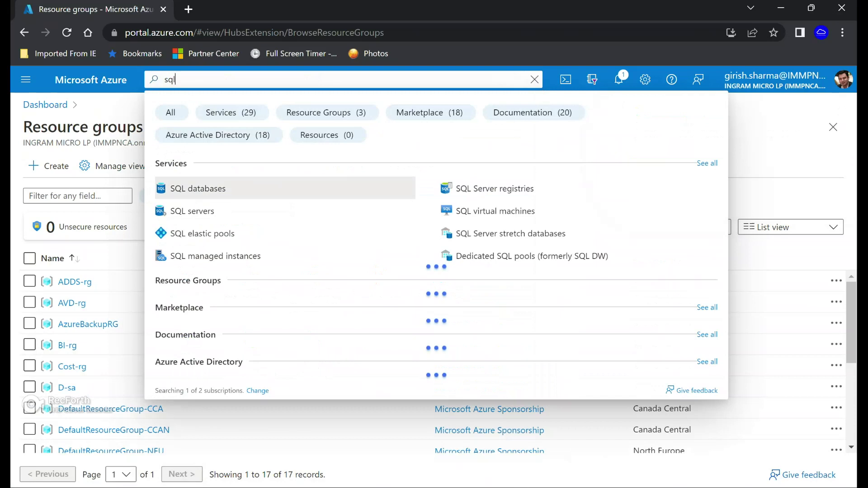
pyautogui.press('Return')
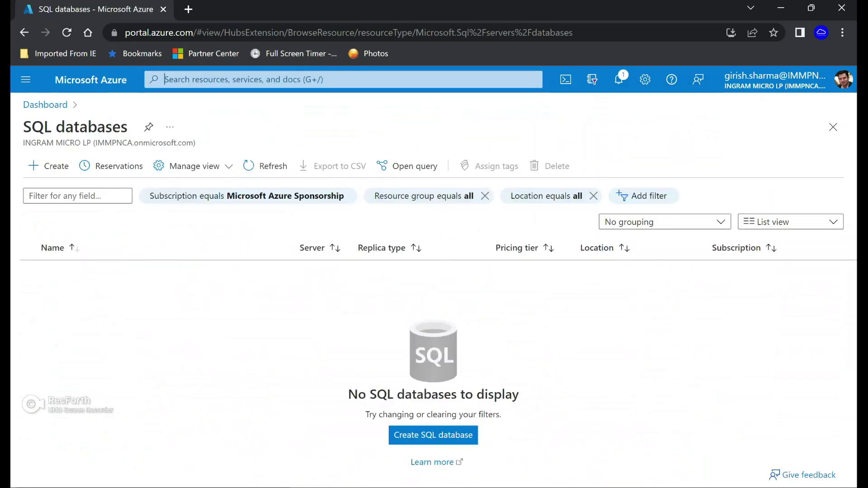
# Step: Start a new SQL database in the BI-rg resource group and name it itsdb
pyautogui.click(48, 166)
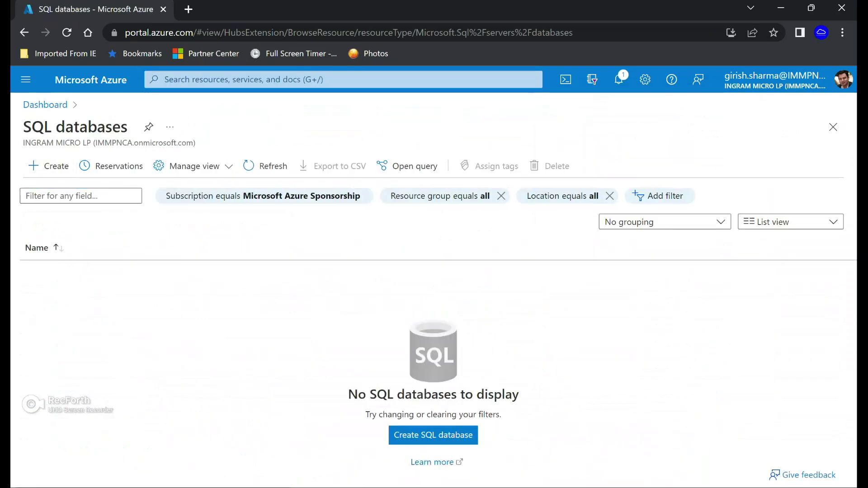
pyautogui.scroll(-3, 339, 289)
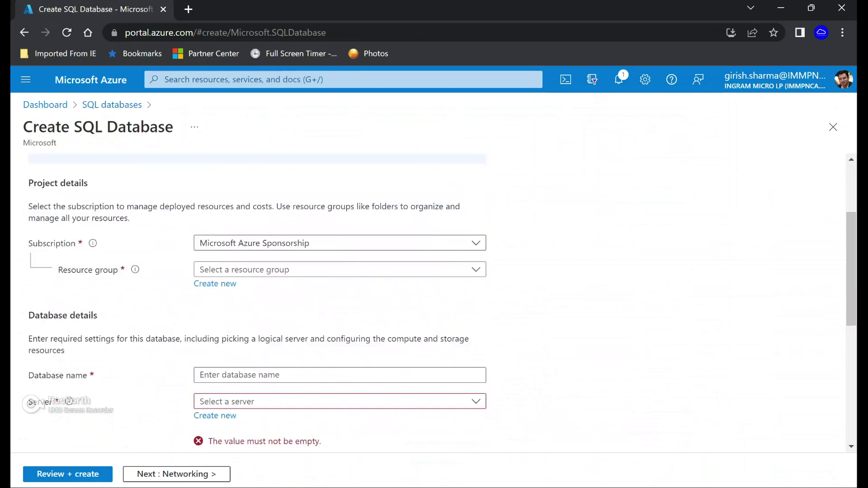
pyautogui.click(340, 262)
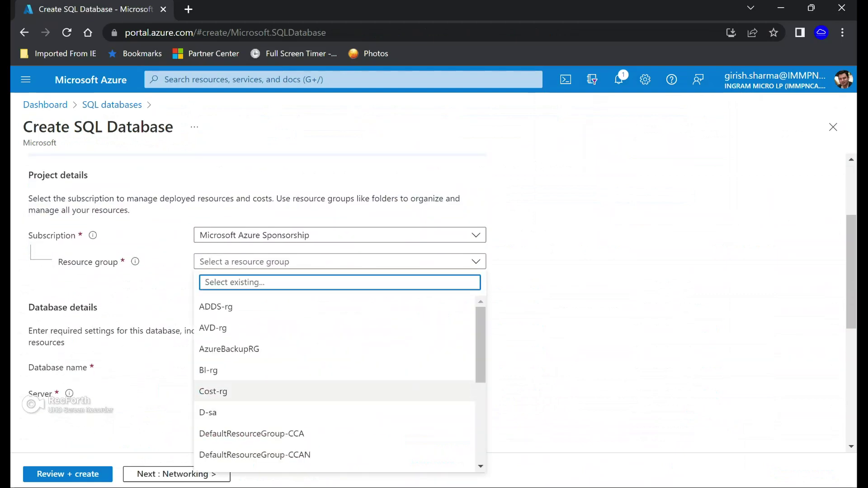
pyautogui.click(213, 370)
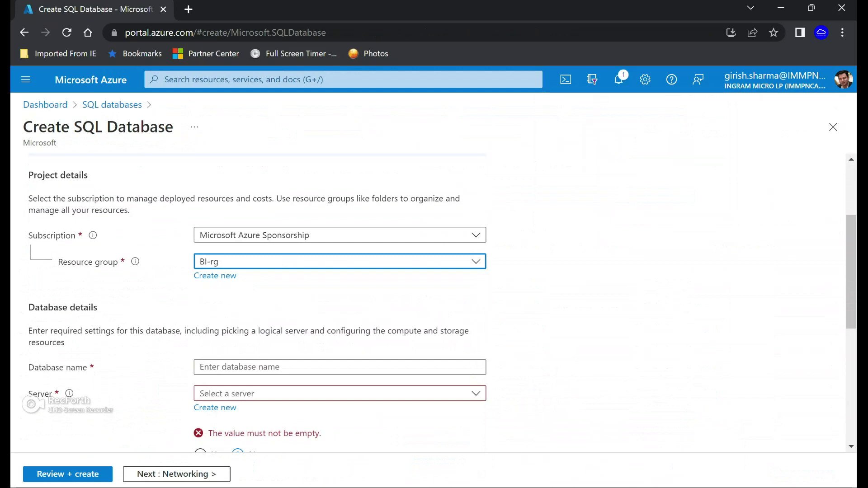
pyautogui.click(339, 367)
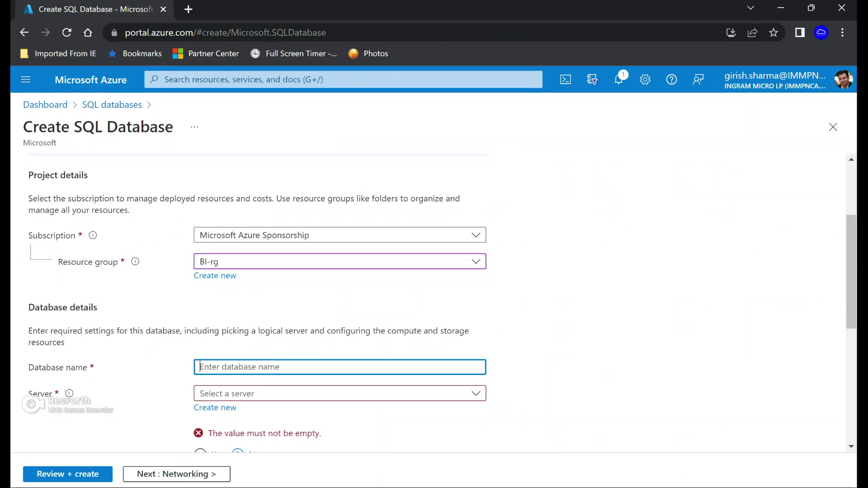
pyautogui.write('itsdb')
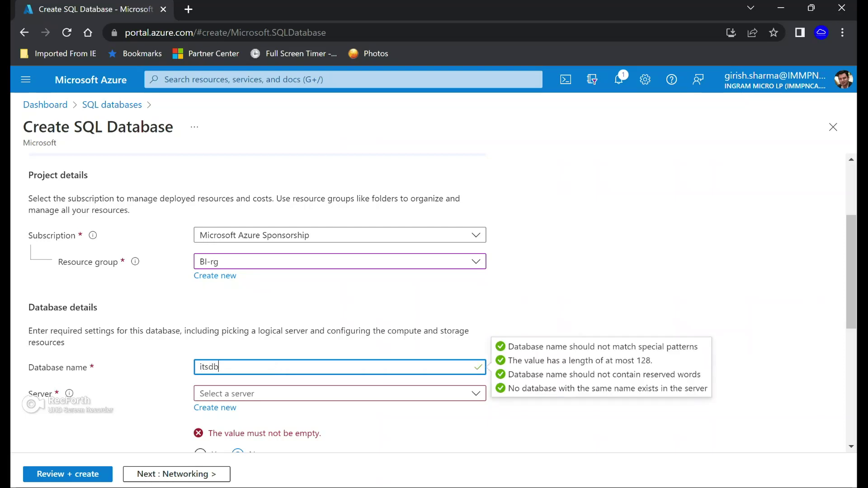
# Step: Begin a new server for the database, named itsserver10 and located in Canada Central
pyautogui.click(215, 408)
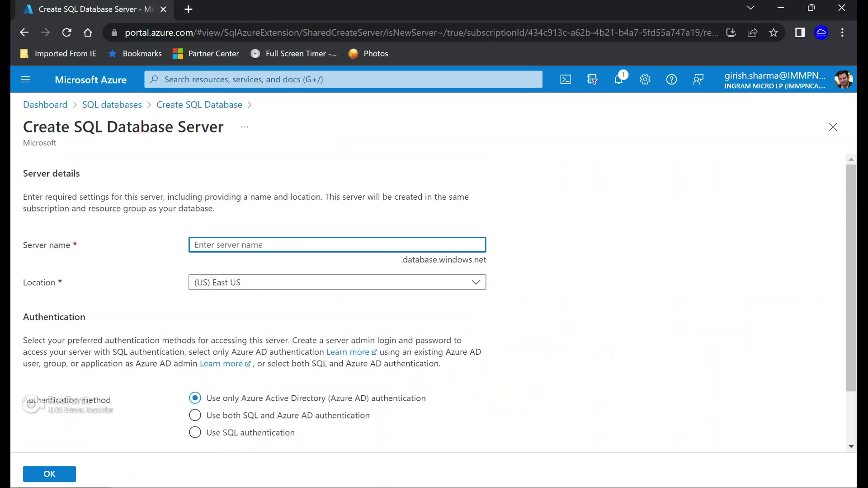
pyautogui.write('its')
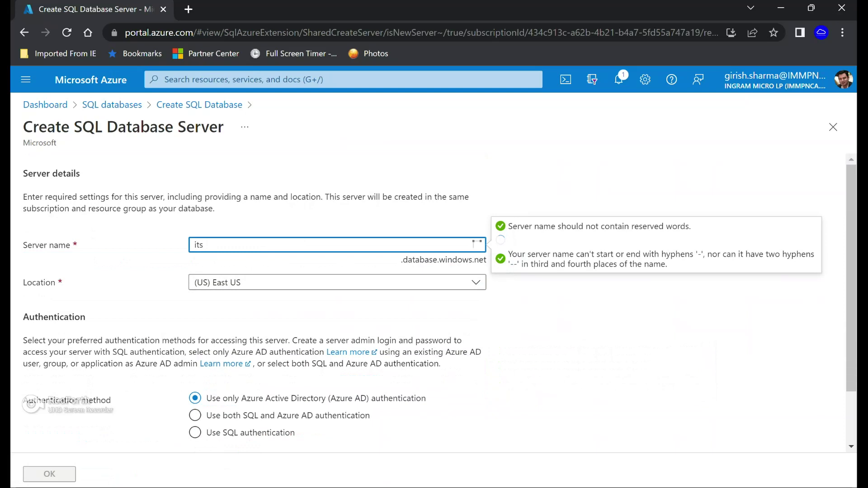
pyautogui.write('server')
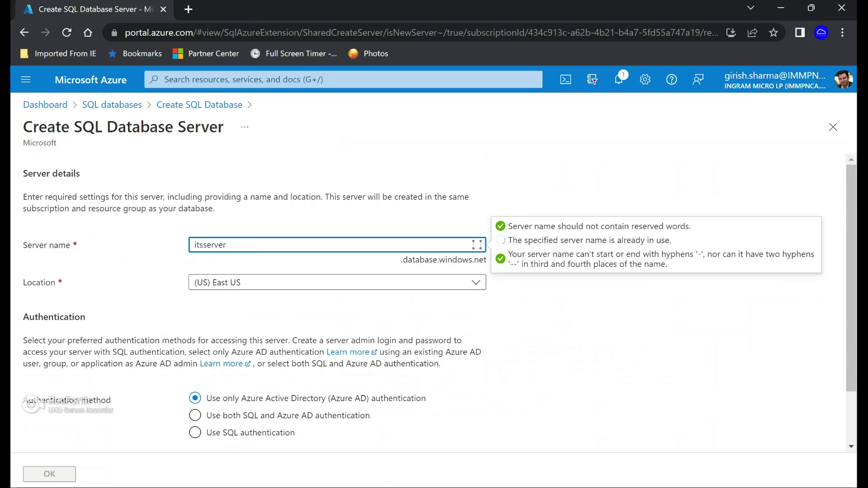
pyautogui.write('10')
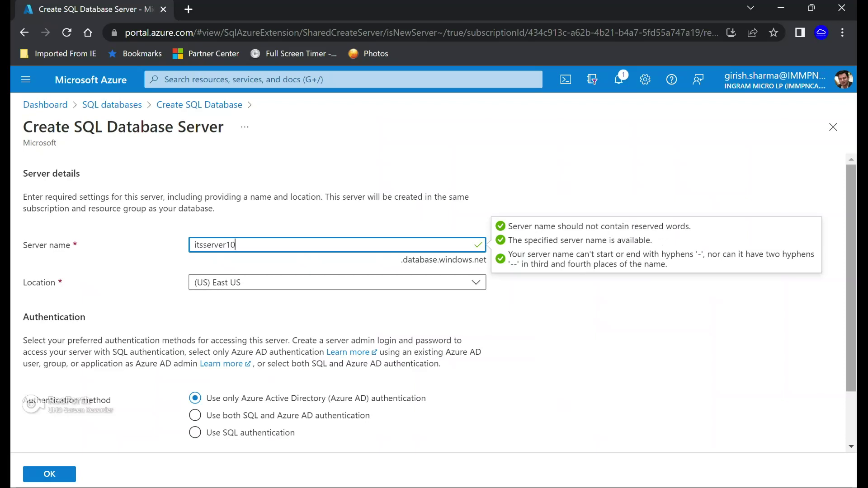
pyautogui.press('Tab')
pyautogui.press('Return')
pyautogui.write('canada')
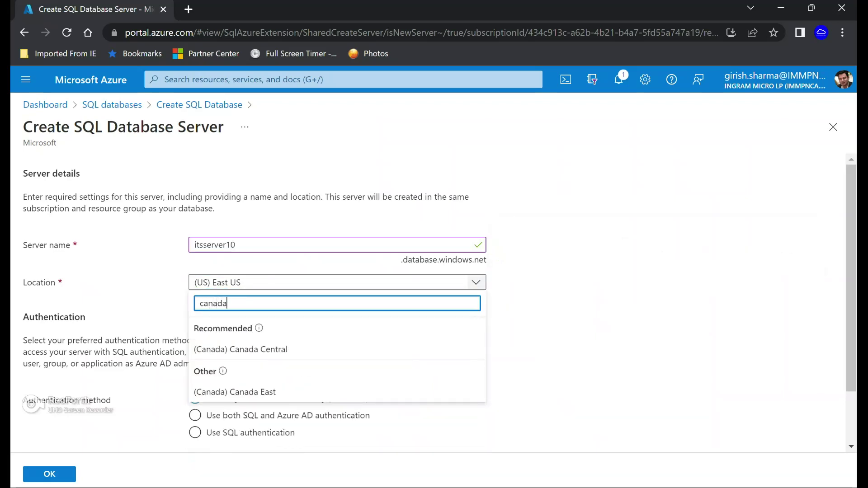
pyautogui.press('Down')
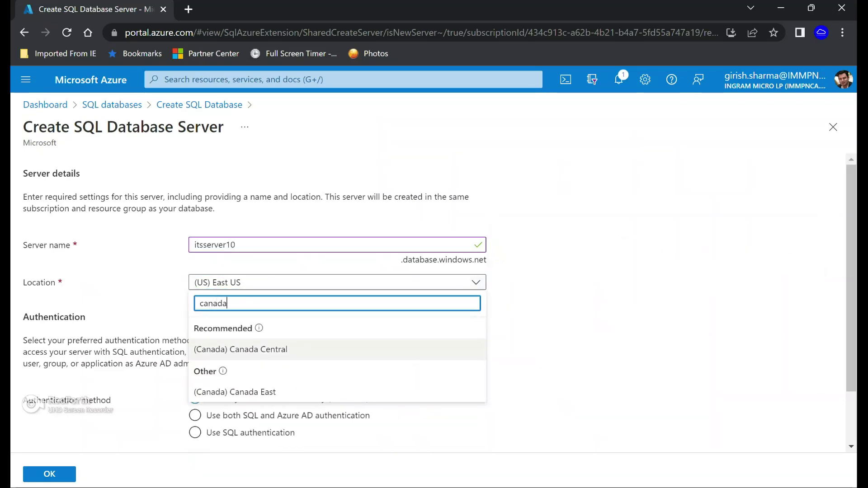
pyautogui.press('Return')
# Step: Choose SQL authentication for the server, enter the server admin login, enter and confirm its password, and accept the server settings
pyautogui.scroll(-2, 428, 303)
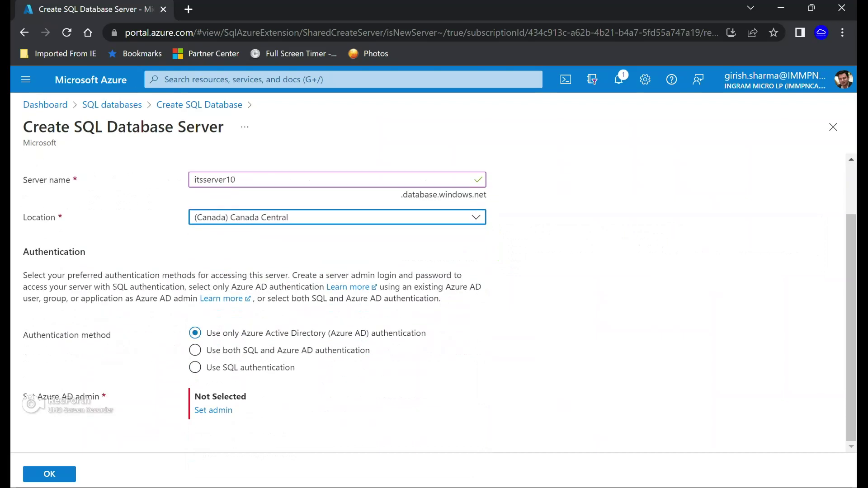
pyautogui.click(194, 367)
pyautogui.scroll(-1, 271, 409)
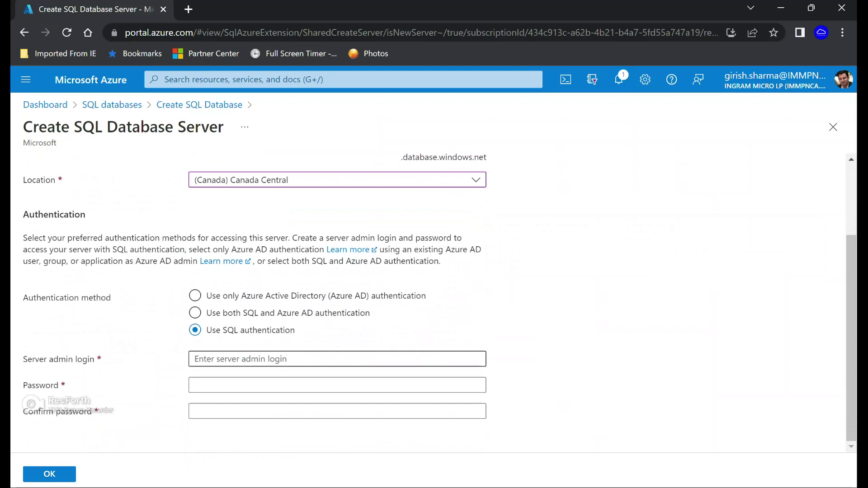
pyautogui.click(290, 358)
pyautogui.write('giris')
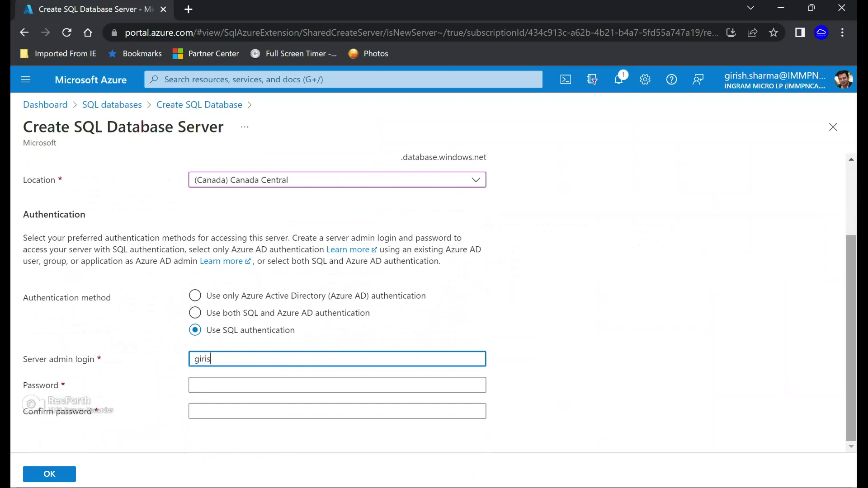
pyautogui.write('h')
pyautogui.press('Tab')
pyautogui.write('****')
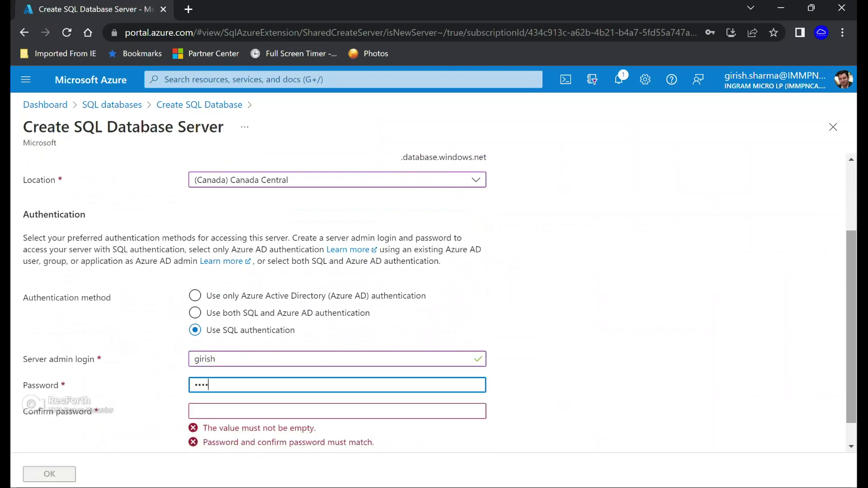
pyautogui.write('********')
pyautogui.press('Tab')
pyautogui.write('********')
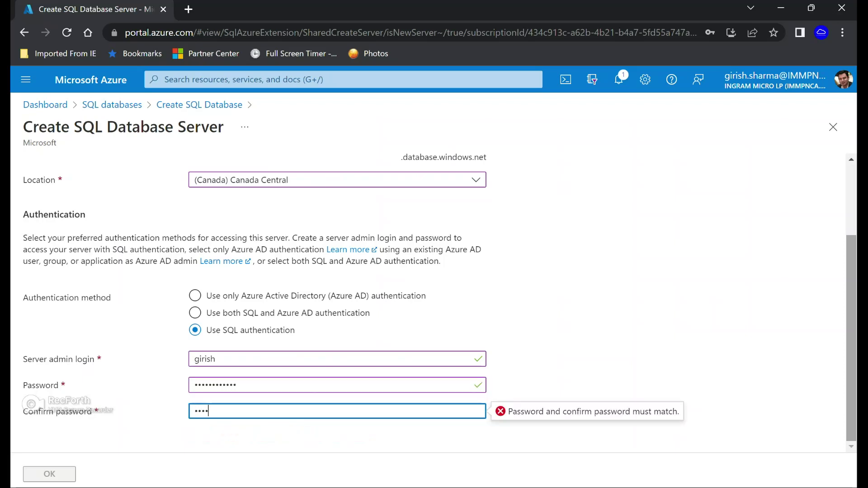
pyautogui.write('****')
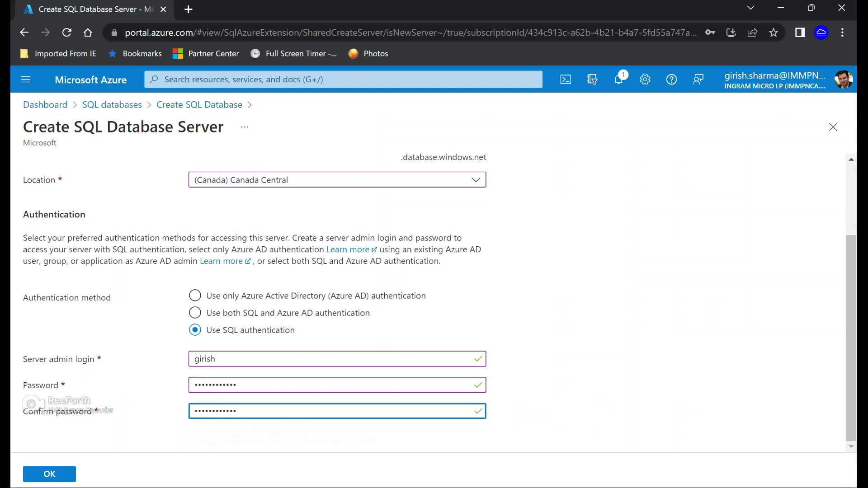
pyautogui.press('Return')
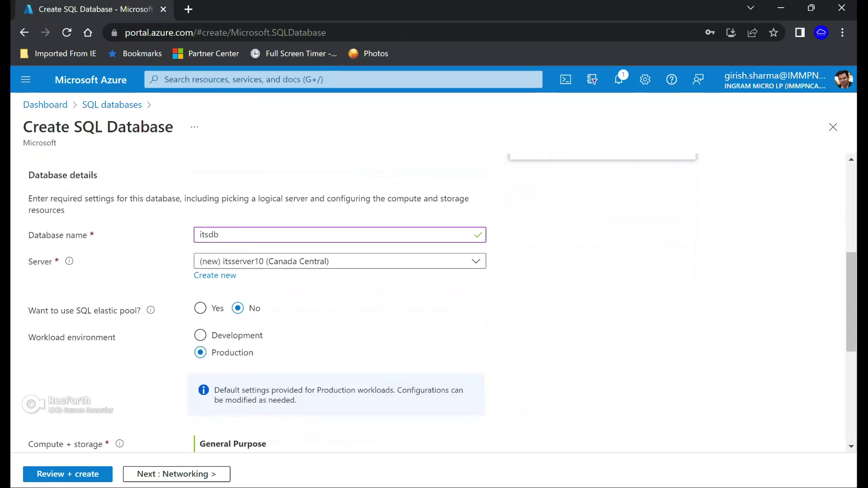
# Step: Set the workload environment to Development and open the database's compute and storage configuration
pyautogui.scroll(-2, 339, 298)
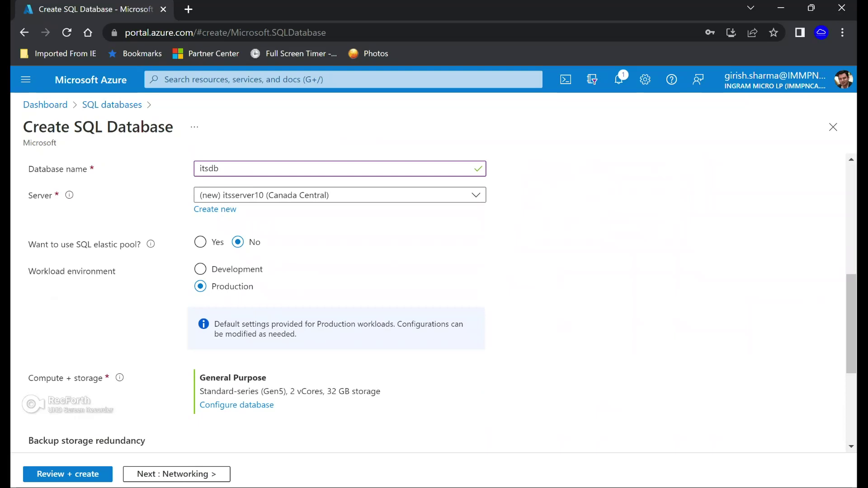
pyautogui.click(200, 269)
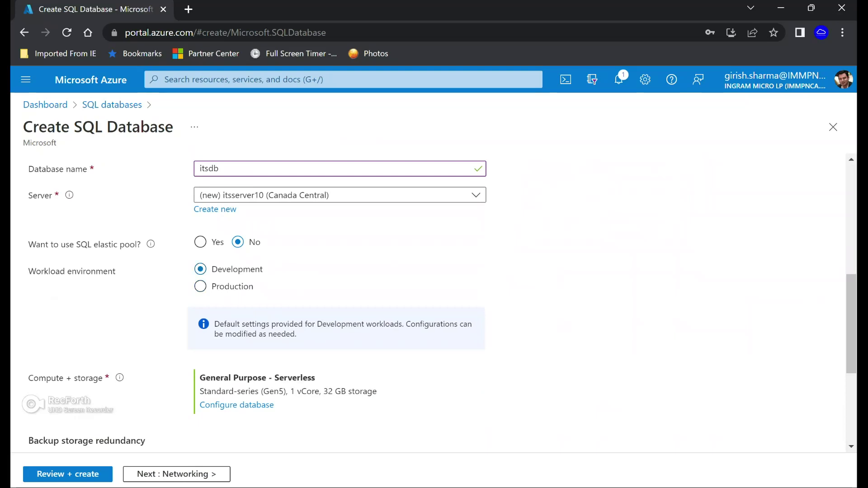
pyautogui.scroll(-3, 339, 298)
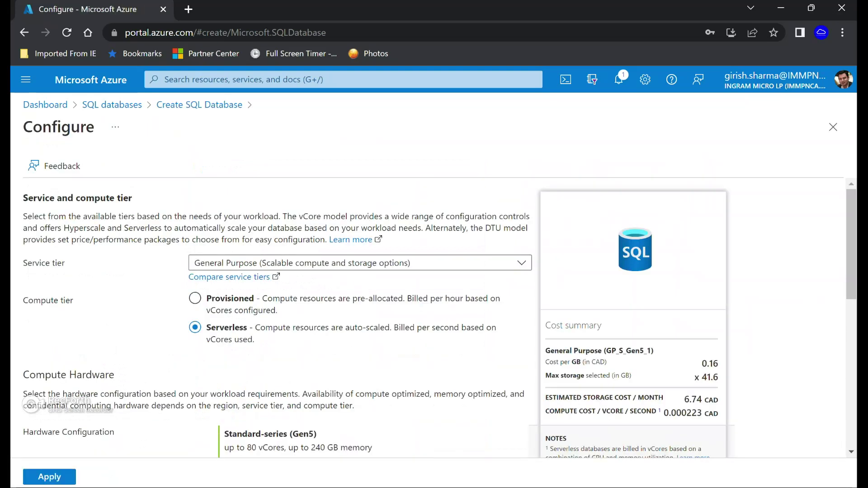
# Step: Review the compute and storage configuration, close it, and set the backup storage redundancy to locally-redundant backup storage
pyautogui.scroll(-4, 316, 316)
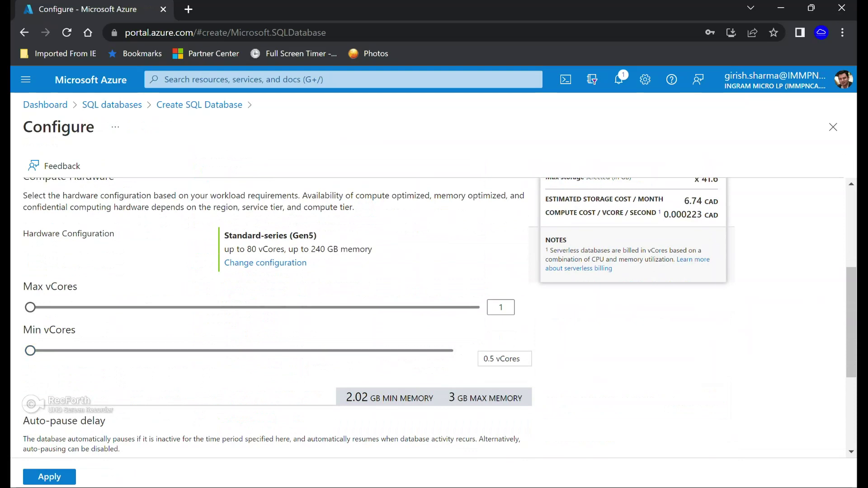
pyautogui.scroll(-3, 434, 316)
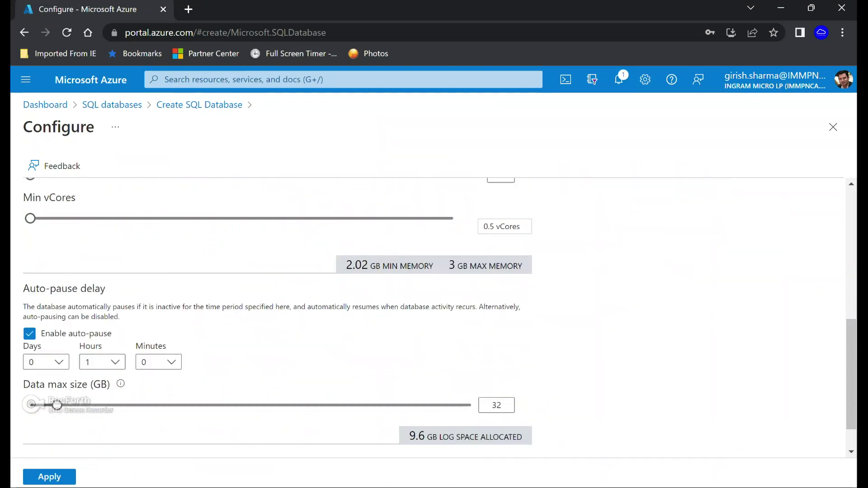
pyautogui.scroll(4, 434, 317)
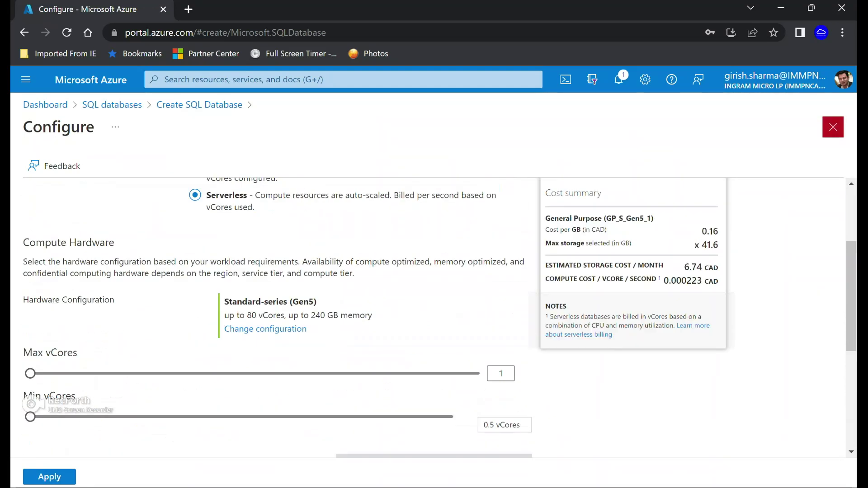
pyautogui.click(833, 127)
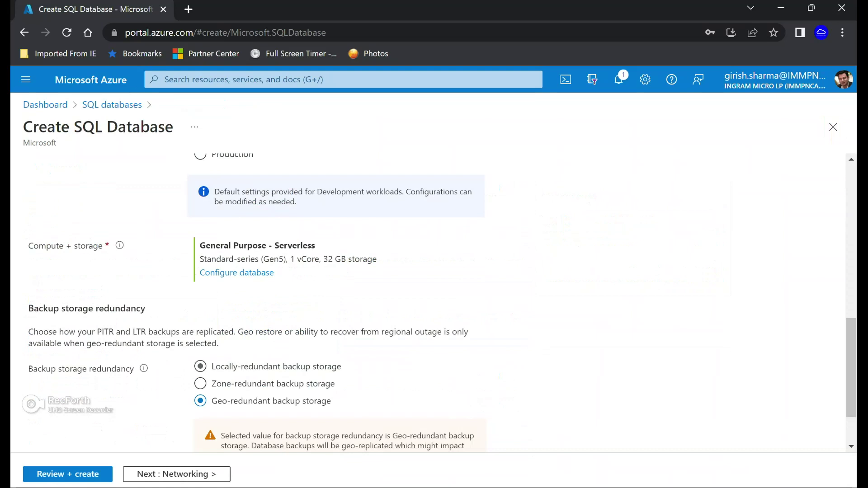
pyautogui.click(200, 366)
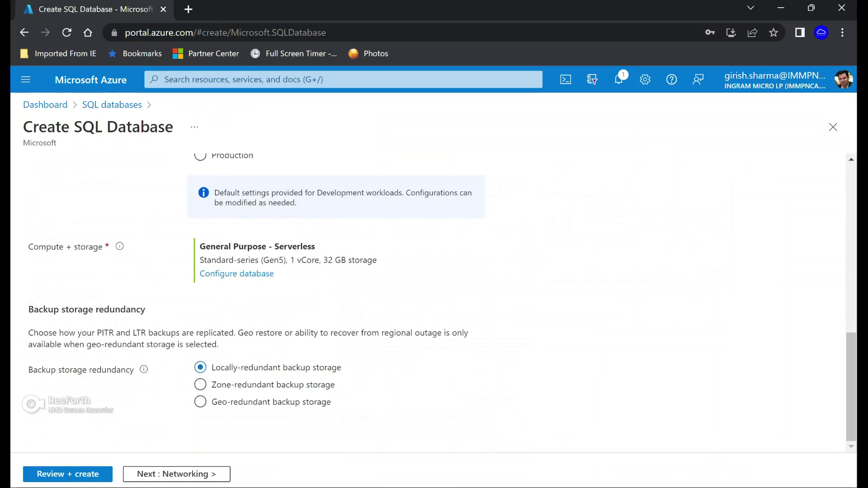
# Step: In the networking settings, set the connectivity method to Public endpoint and allow the current client IP address through the firewall
pyautogui.click(176, 474)
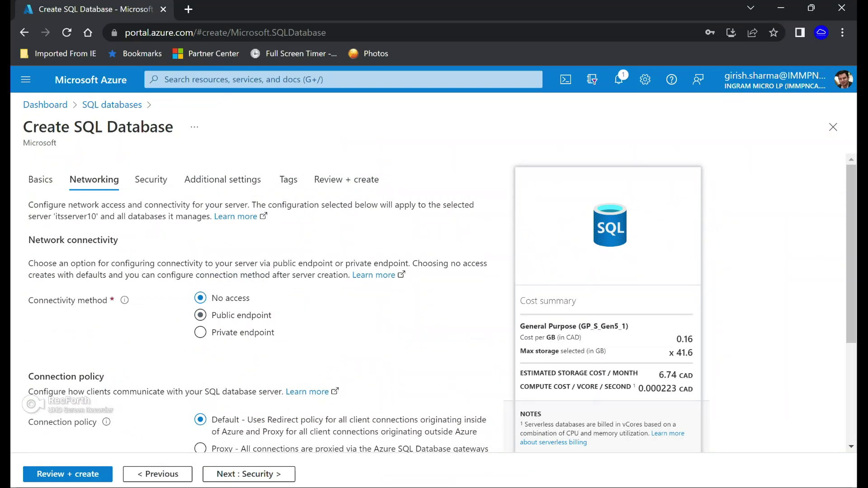
pyautogui.click(200, 315)
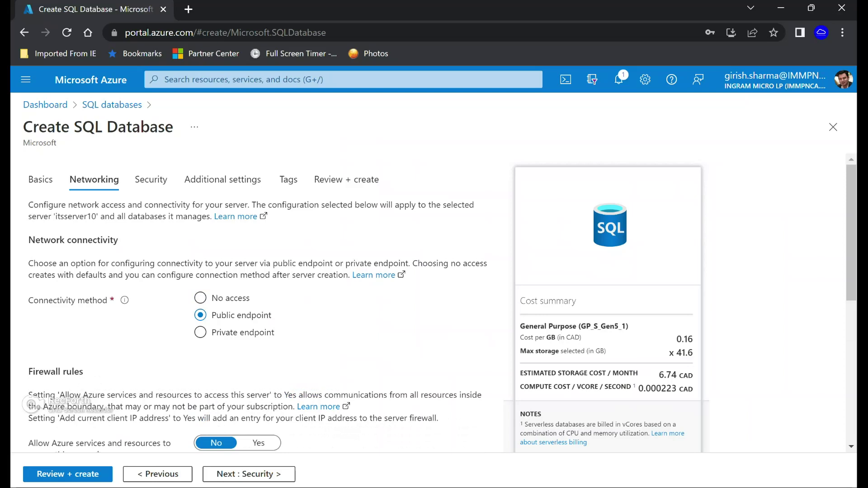
pyautogui.scroll(-3, 253, 299)
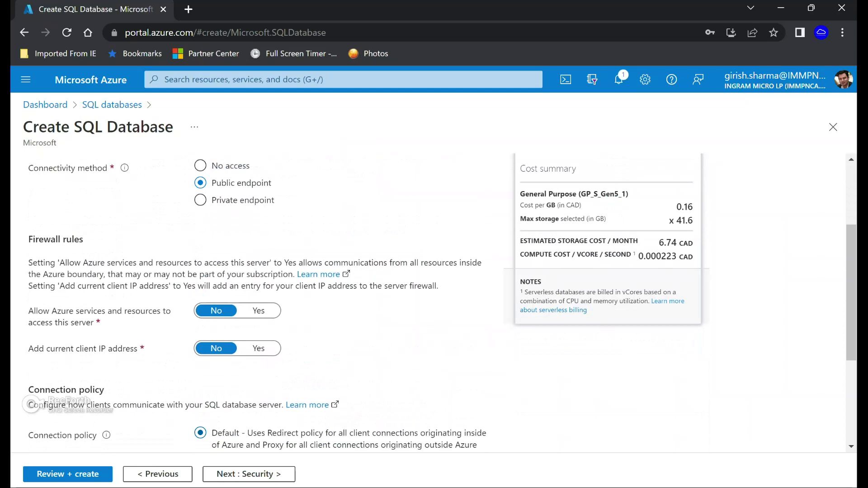
pyautogui.scroll(-4, 253, 299)
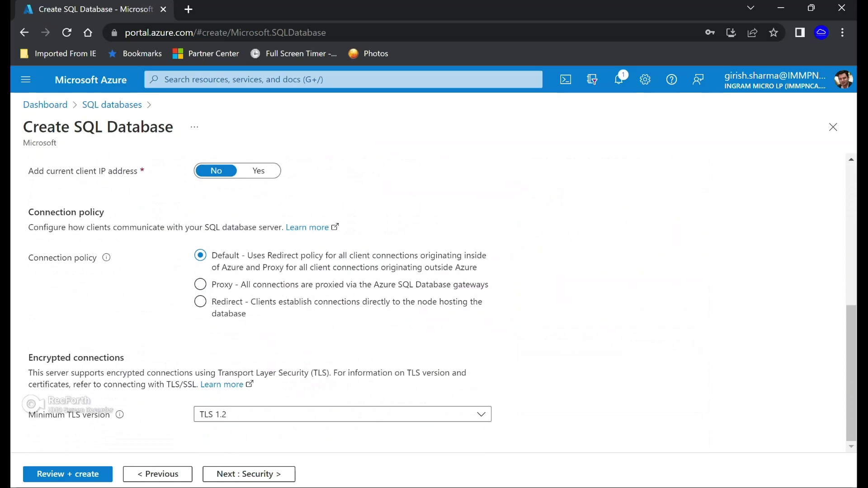
pyautogui.scroll(5, 254, 298)
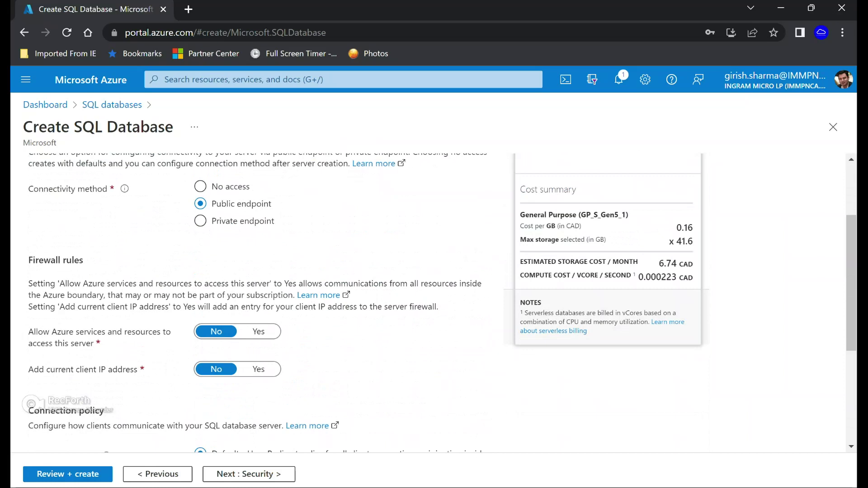
pyautogui.click(259, 369)
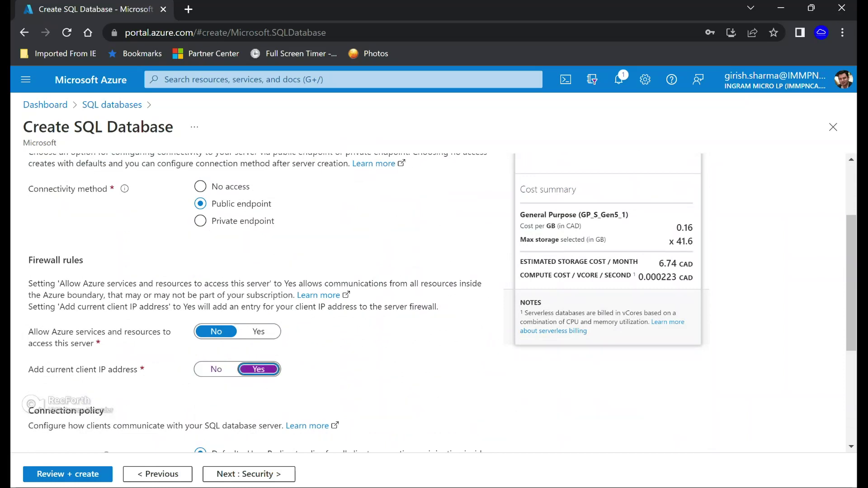
pyautogui.scroll(-2, 253, 302)
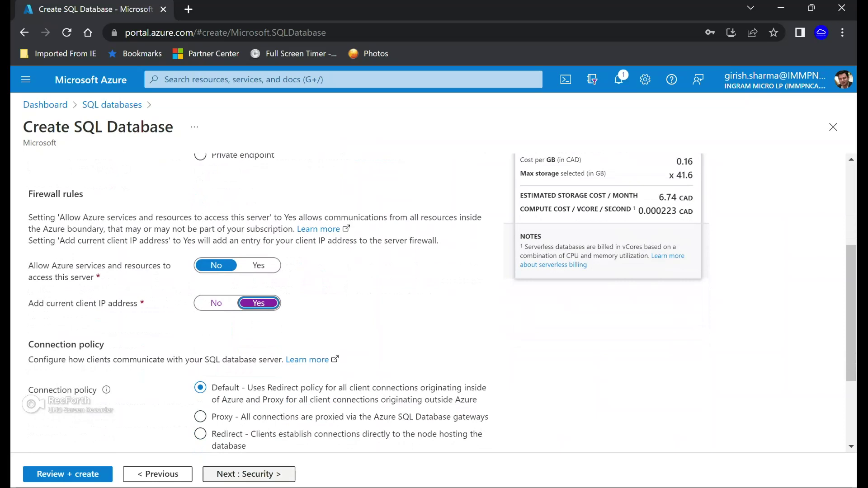
# Step: Go through the security and additional settings with their defaults, and submit the reviewed SQL database for creation
pyautogui.click(249, 474)
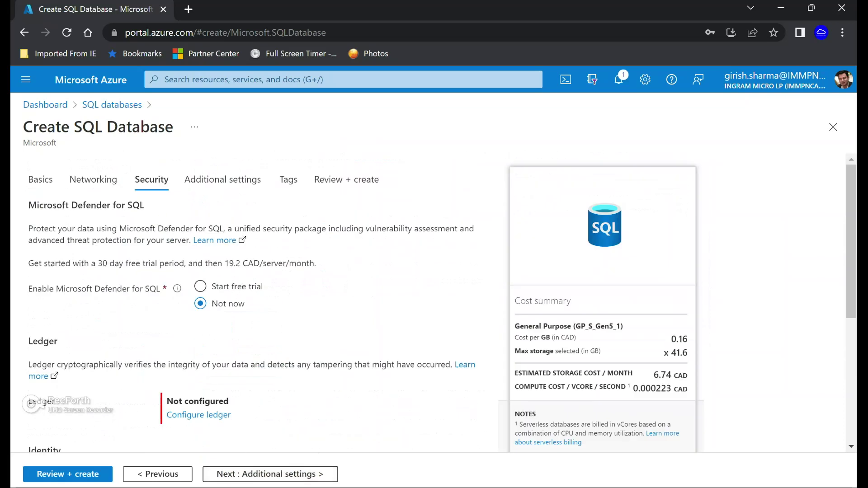
pyautogui.scroll(-3, 253, 298)
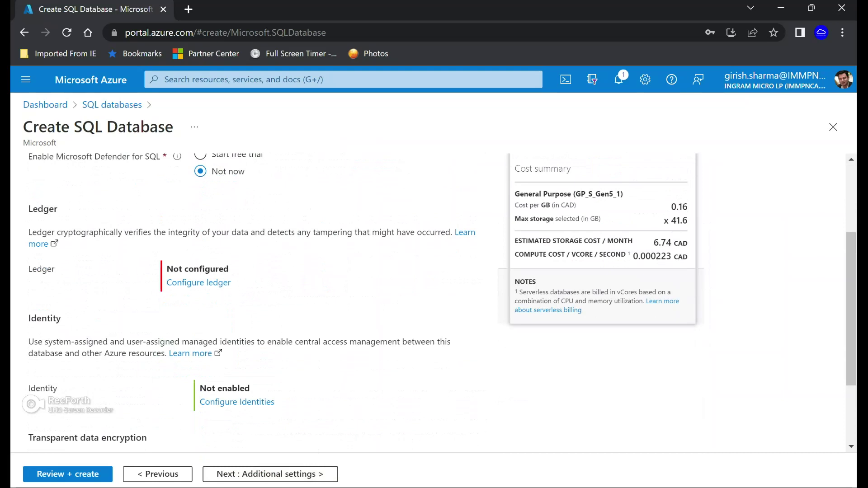
pyautogui.scroll(-3, 253, 299)
pyautogui.click(270, 474)
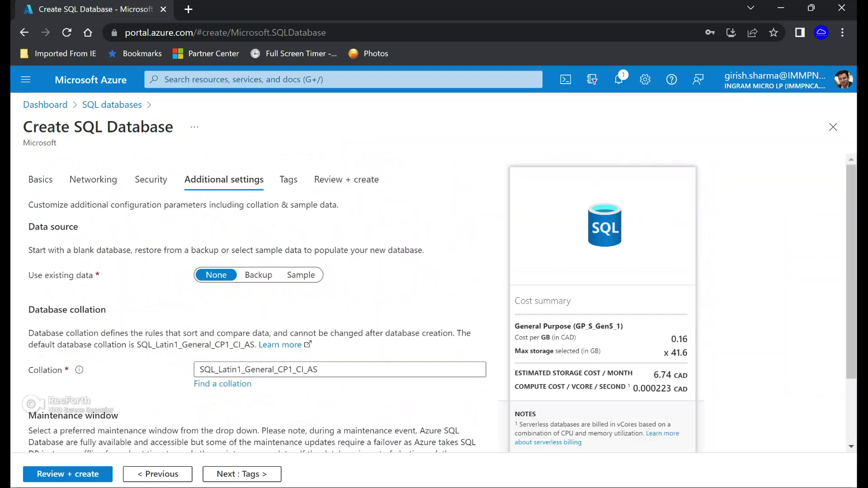
pyautogui.scroll(-2, 253, 299)
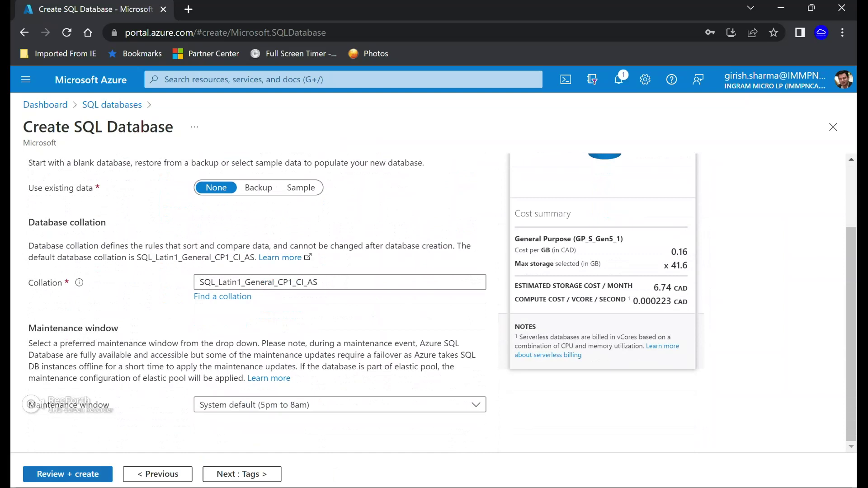
pyautogui.click(67, 474)
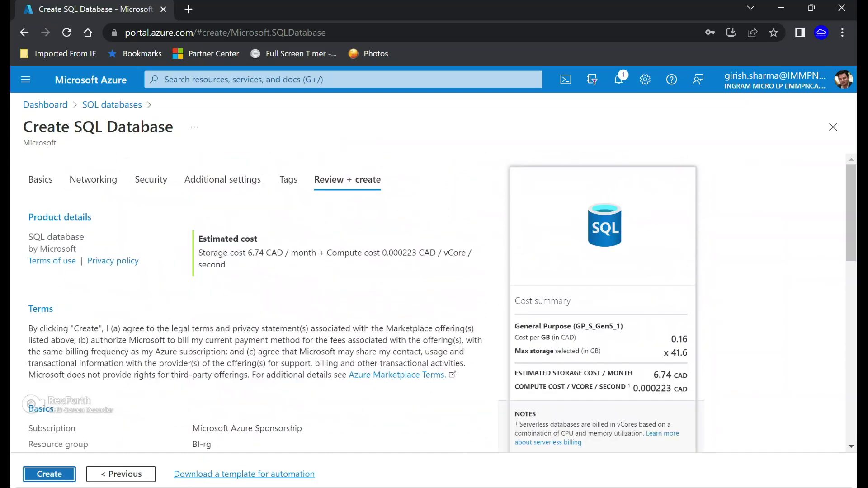
pyautogui.click(49, 474)
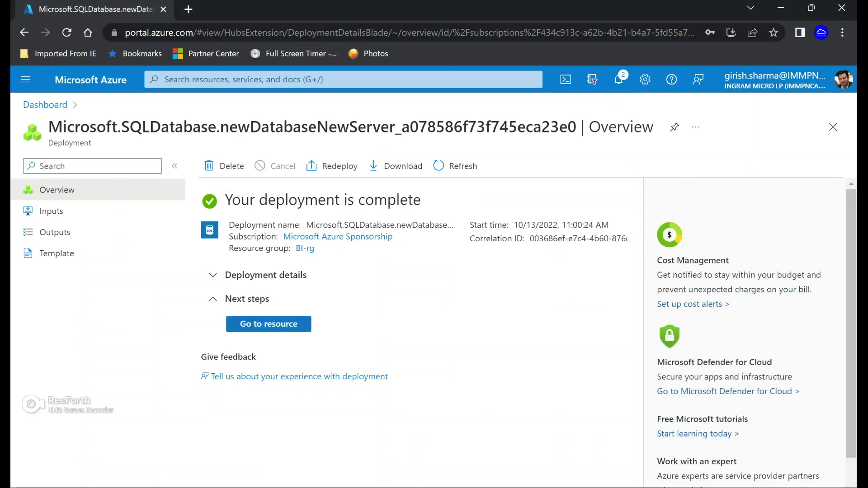
# Step: Go to the deployed itsdb resource, view its overview, and open its query editor
pyautogui.click(269, 324)
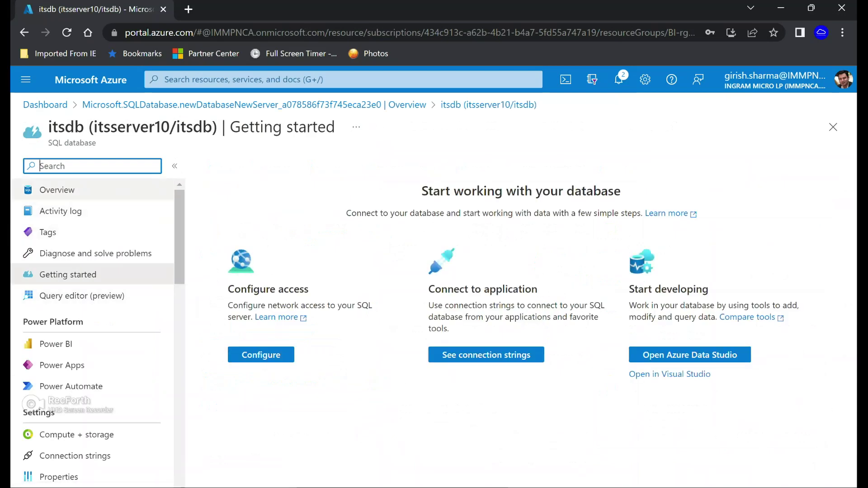
pyautogui.click(57, 190)
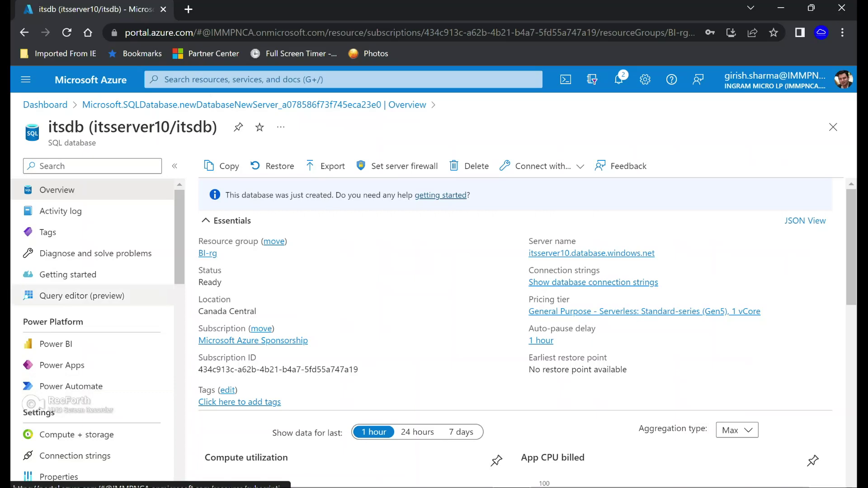
pyautogui.click(81, 296)
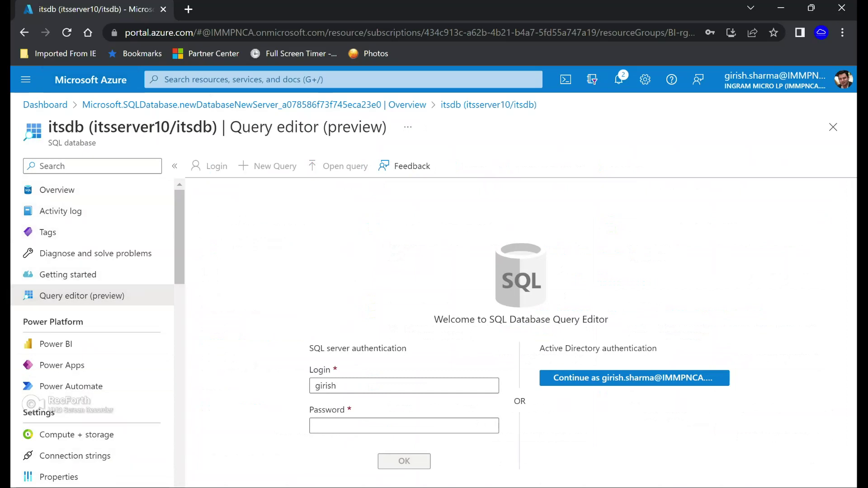
# Step: Sign in to the query editor with SQL server authentication by entering the server admin password
pyautogui.click(404, 426)
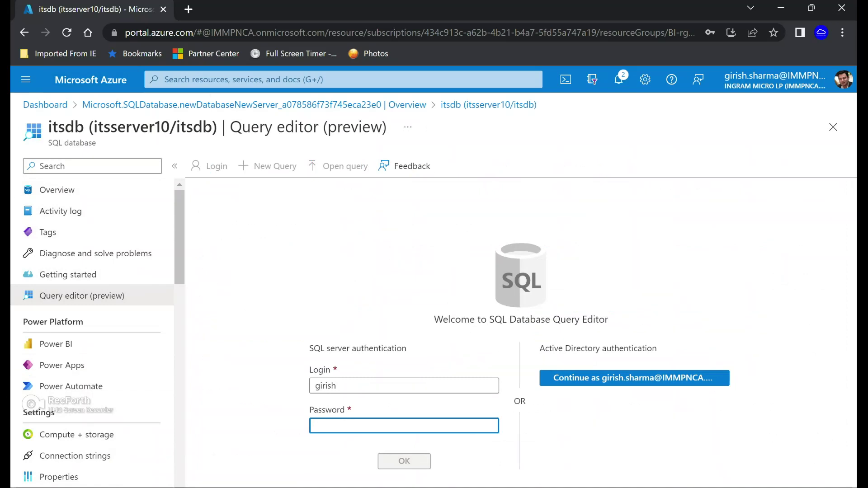
pyautogui.write('•••••')
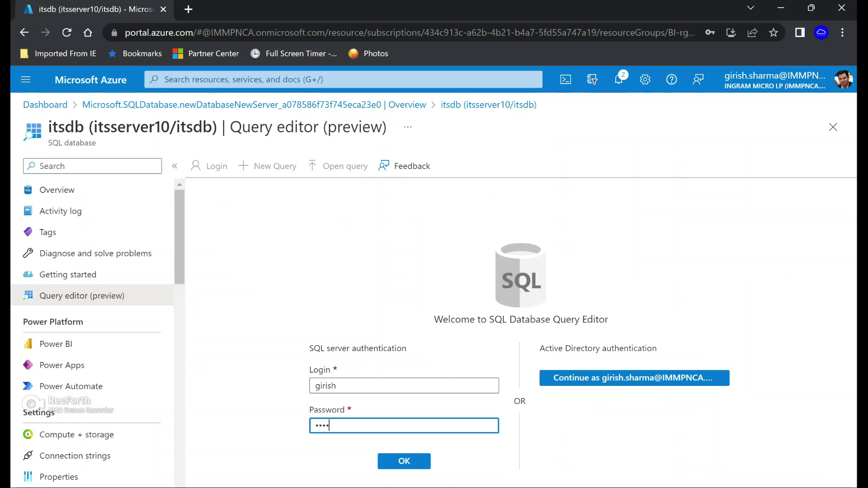
pyautogui.write('•••••••')
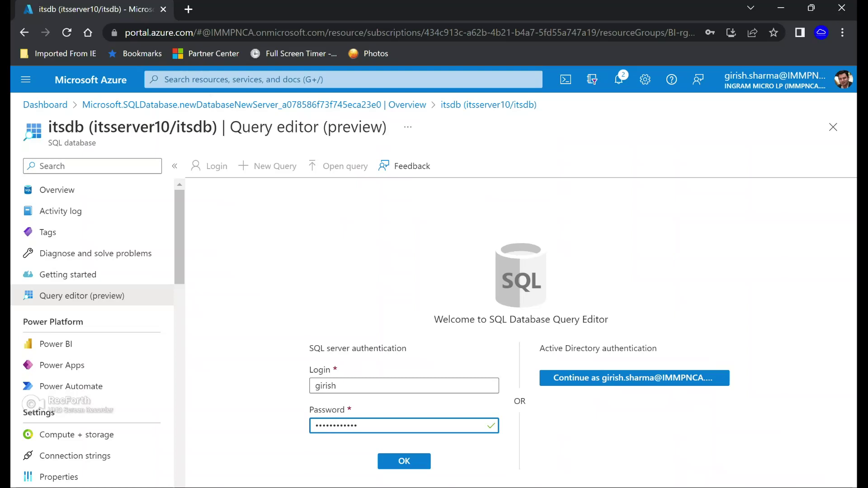
pyautogui.press('Return')
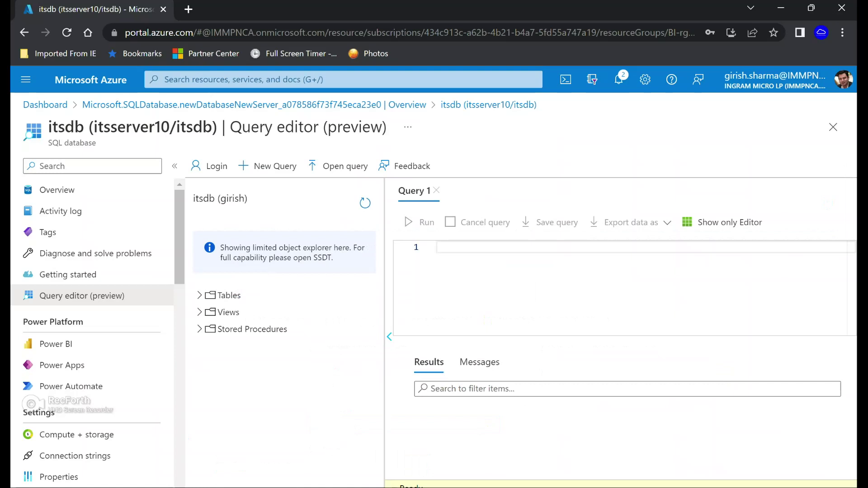
# Step: Switch to Notepad and copy the complete CREATE TABLE products statement with its product_name and price columns
pyautogui.hotkey('alt', 'Tab')
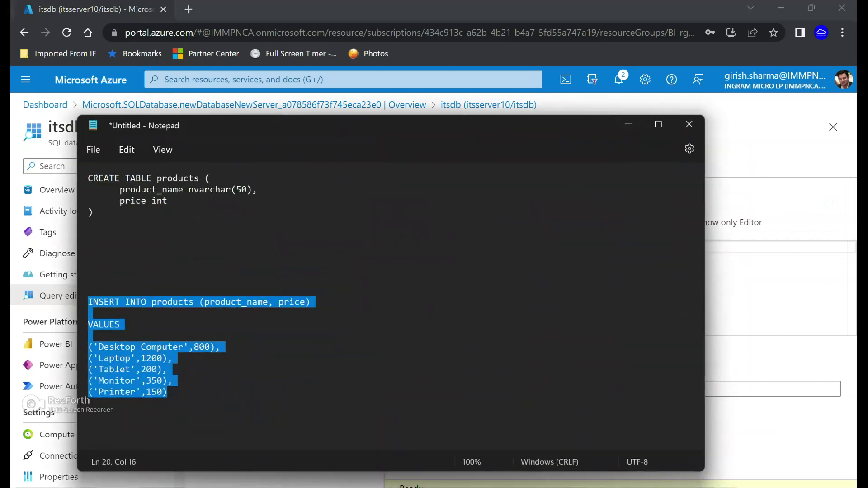
pyautogui.moveTo(93, 178); pyautogui.dragTo(174, 212)
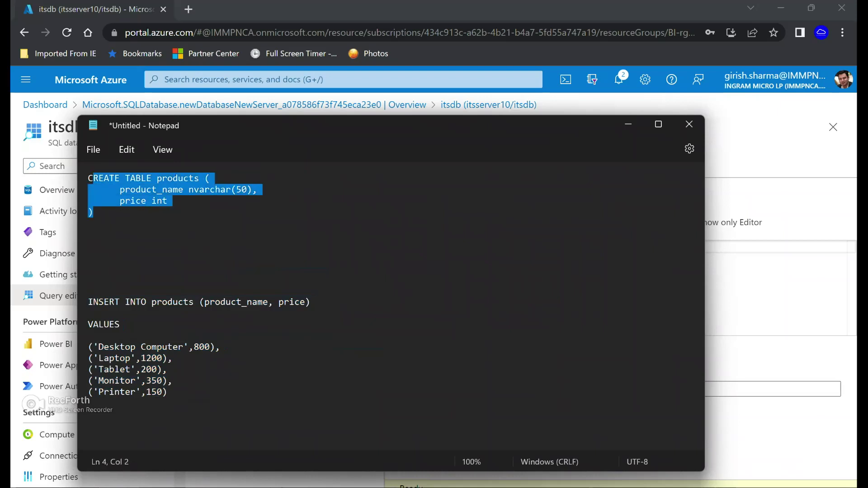
pyautogui.click(89, 224)
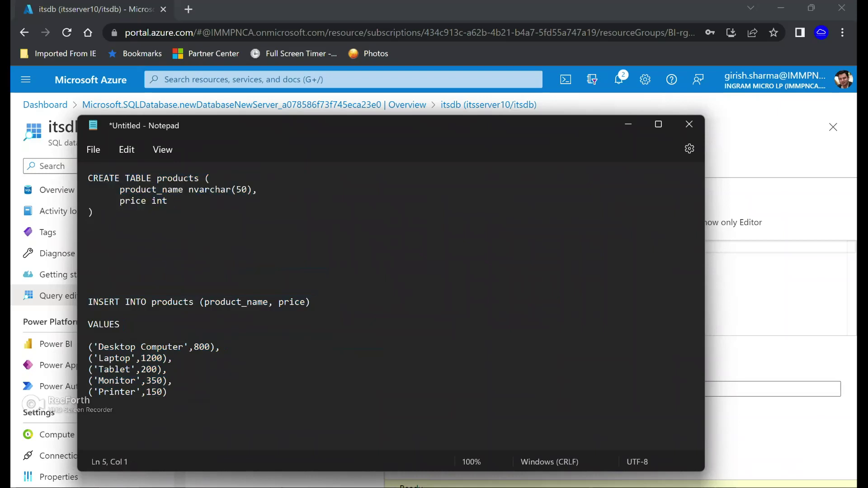
pyautogui.moveTo(87, 178); pyautogui.dragTo(93, 212)
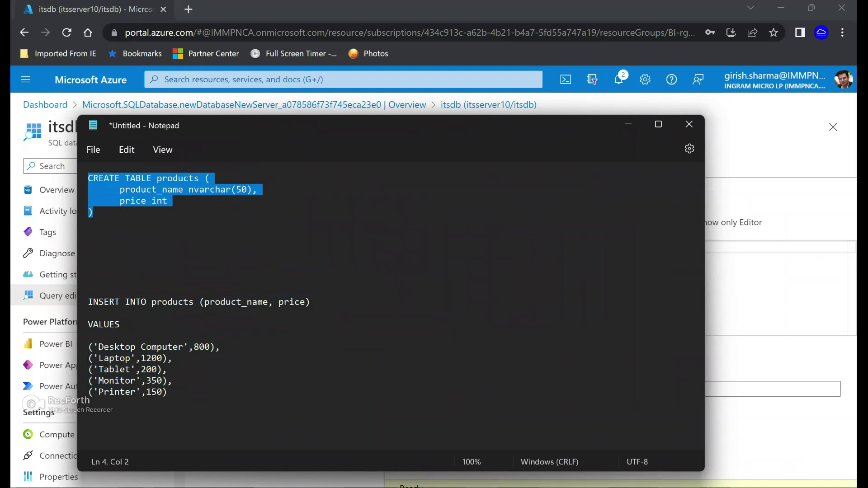
pyautogui.rightClick(174, 192)
pyautogui.click(209, 262)
# Step: Return to the Azure query editor, paste the CREATE TABLE products statement into Query 1, and run it
pyautogui.hotkey('alt', 'Tab')
pyautogui.rightClick(466, 251)
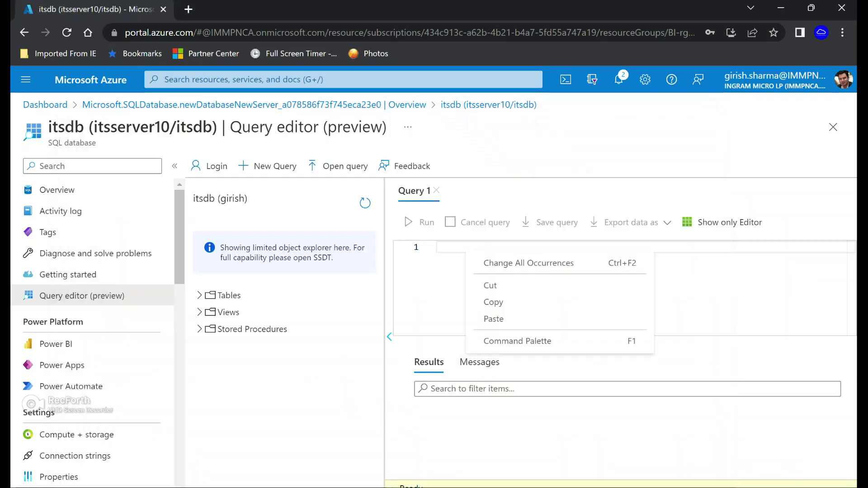
pyautogui.click(493, 319)
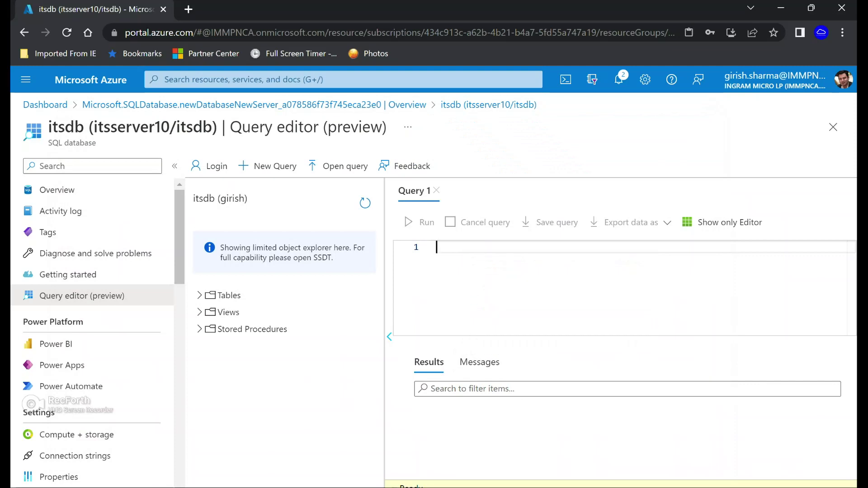
pyautogui.click(420, 222)
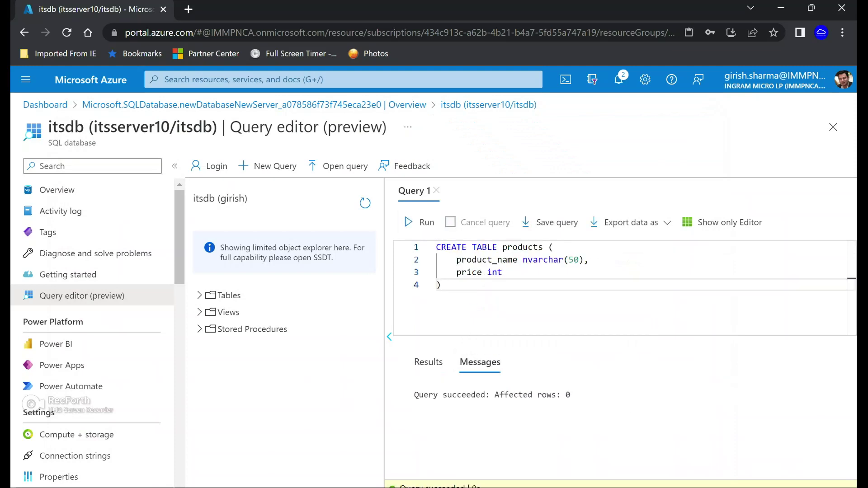
# Step: Switch to Notepad and copy the whole INSERT INTO products statement, from its first line through the Printer row
pyautogui.hotkey('alt', 'Tab')
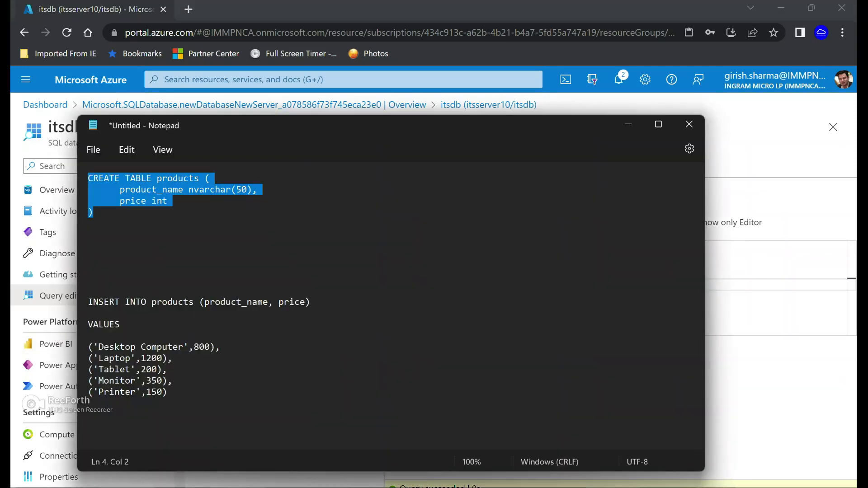
pyautogui.moveTo(88, 302); pyautogui.dragTo(169, 392)
pyautogui.rightClick(151, 358)
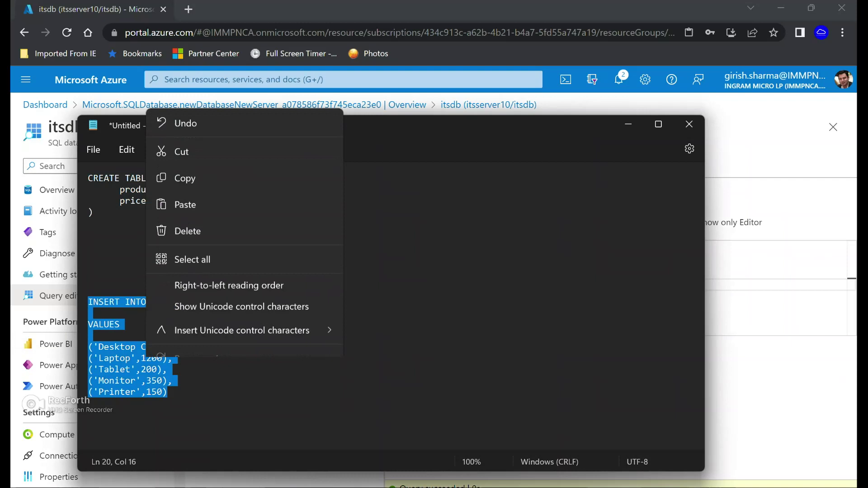
pyautogui.click(180, 161)
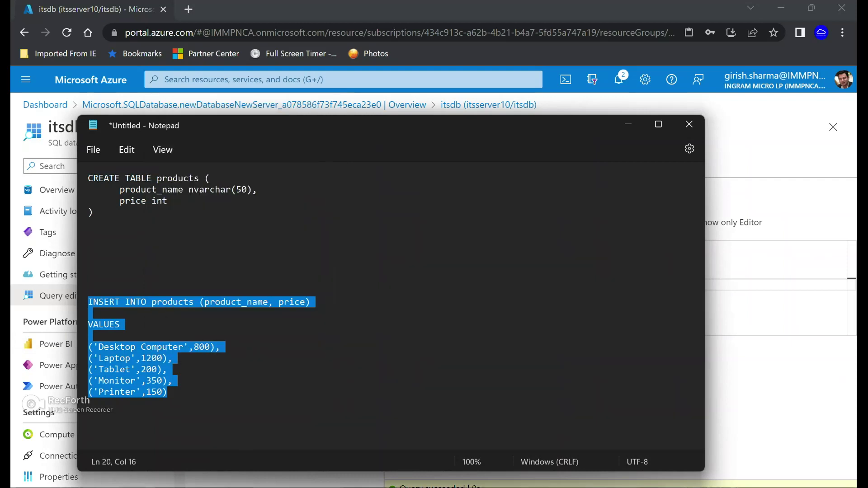
# Step: Return to the Azure query editor, paste the INSERT INTO products statement into a new query, and run it
pyautogui.hotkey('alt', 'Tab')
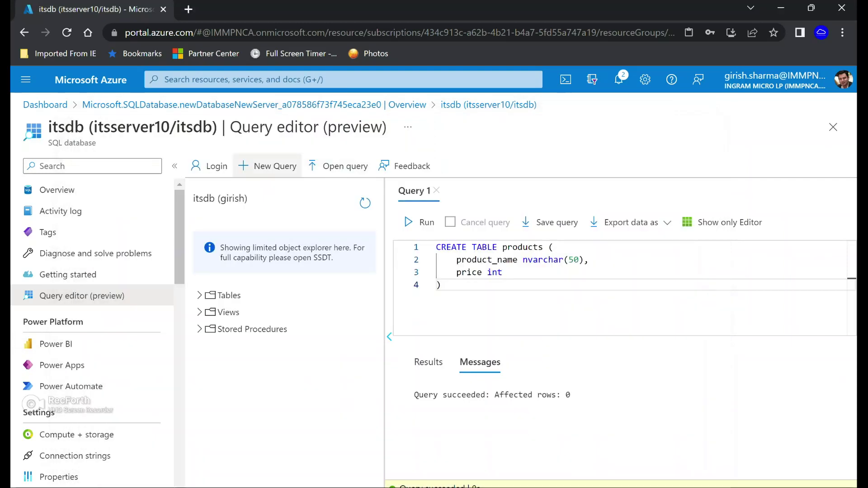
pyautogui.click(269, 165)
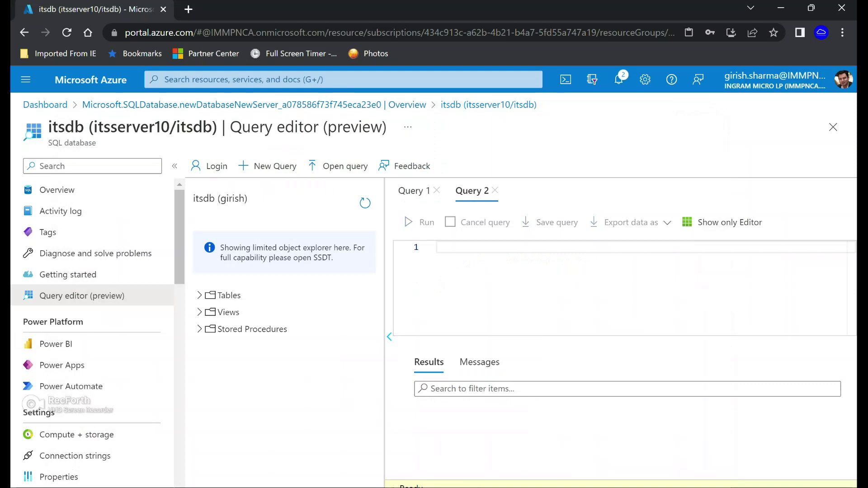
pyautogui.rightClick(457, 268)
pyautogui.click(480, 323)
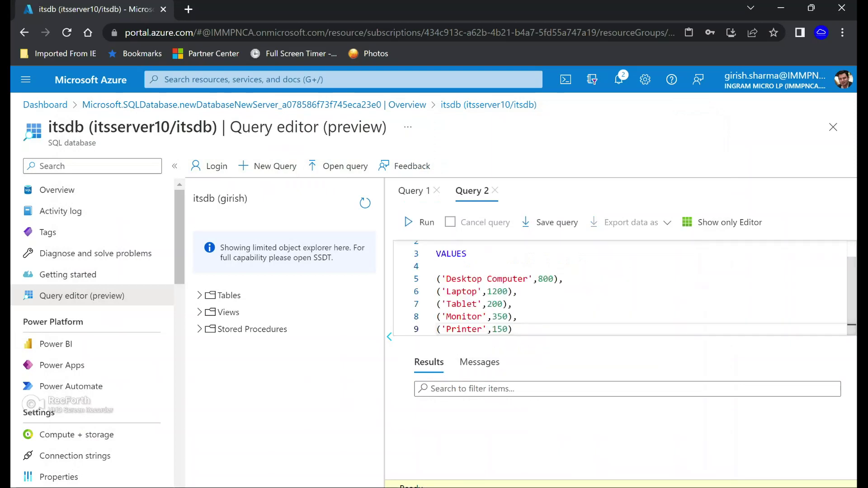
pyautogui.click(419, 222)
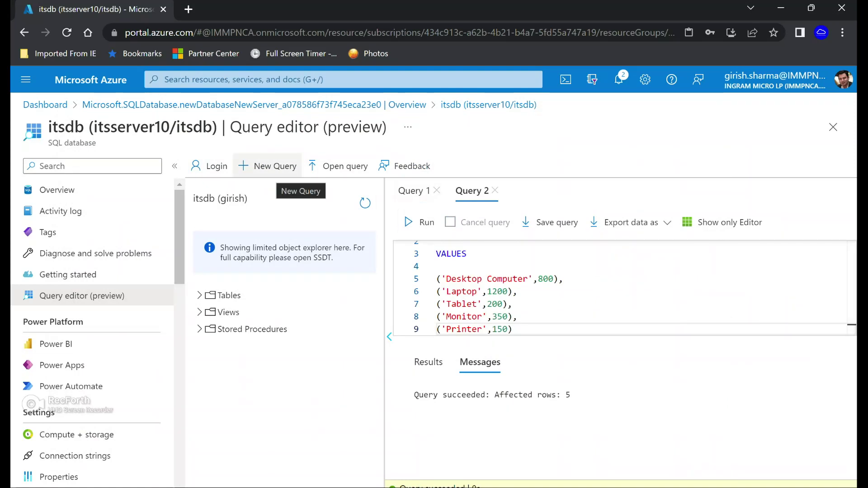
# Step: Run select * from [dbo].[products] in another new query and review the returned product rows
pyautogui.click(267, 166)
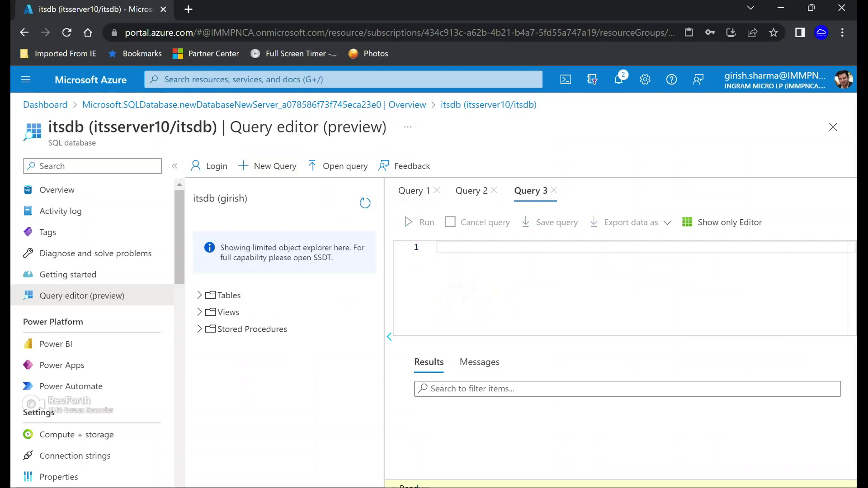
pyautogui.write('select')
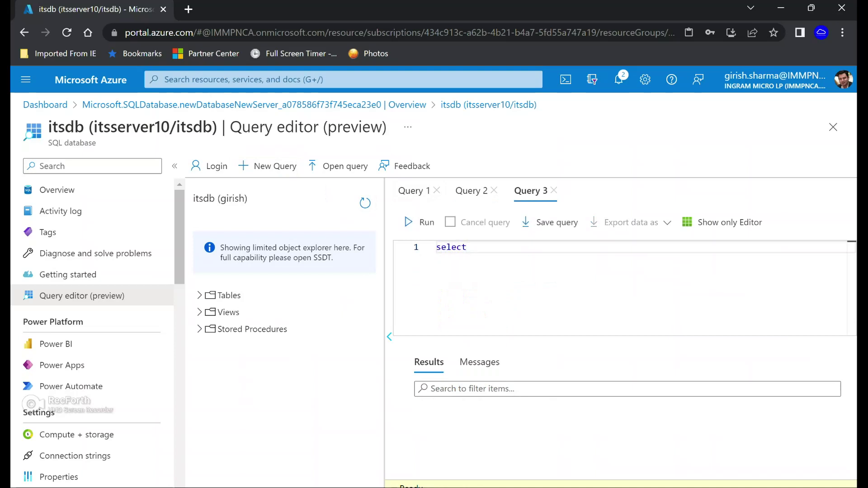
pyautogui.write(' * from P')
pyautogui.press('BackSpace')
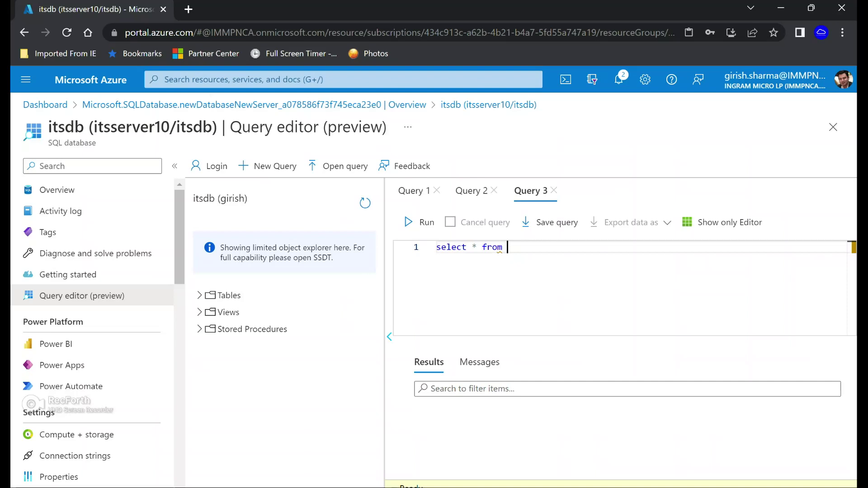
pyautogui.write('products')
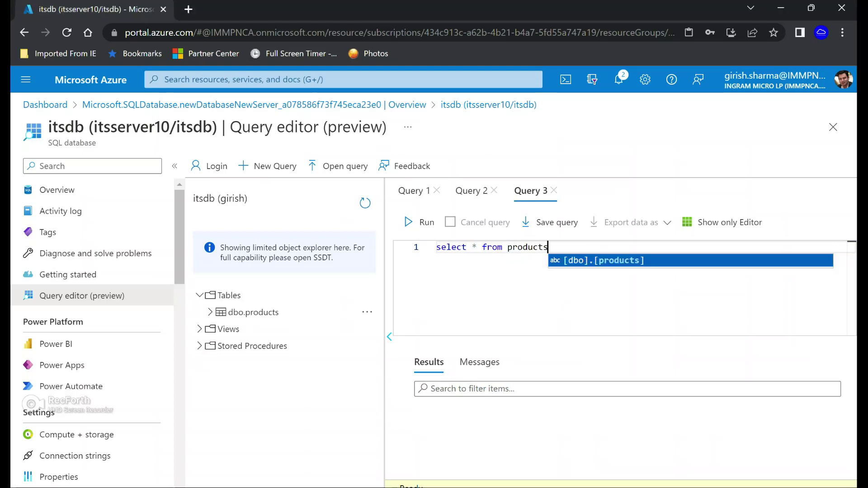
pyautogui.press('Tab')
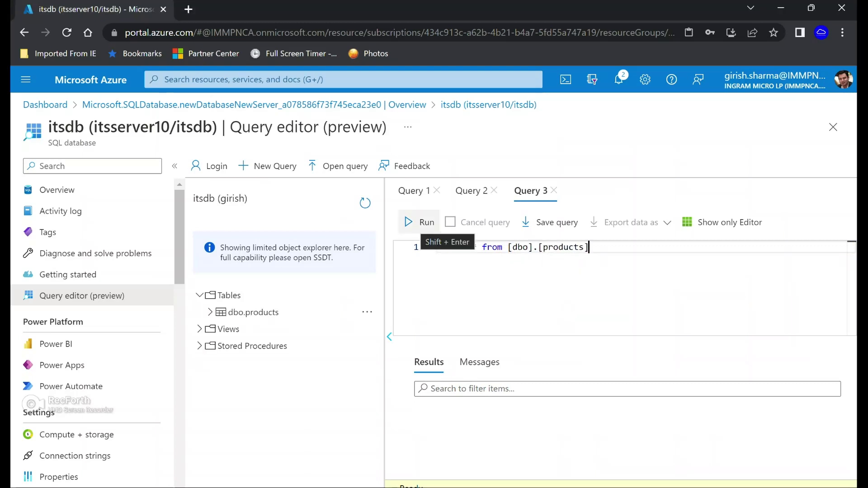
pyautogui.click(411, 222)
pyautogui.scroll(-2, 621, 429)
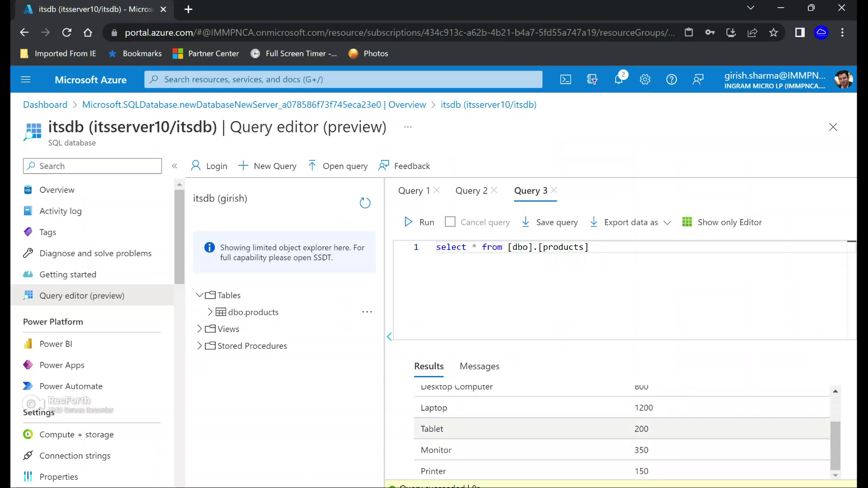
pyautogui.scroll(2, 622, 430)
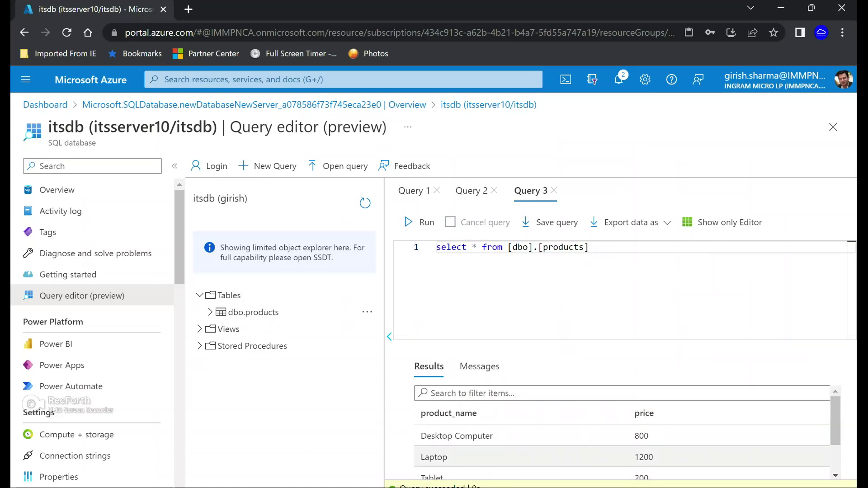
pyautogui.scroll(-1, 622, 430)
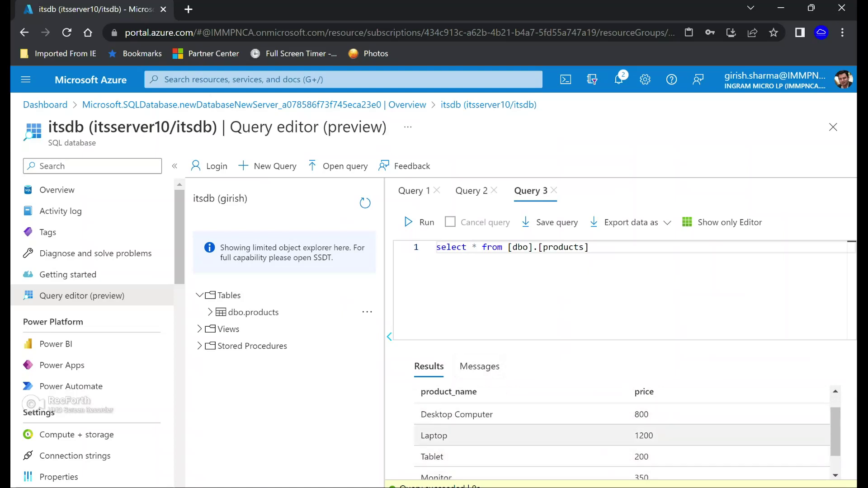
pyautogui.scroll(-1, 622, 430)
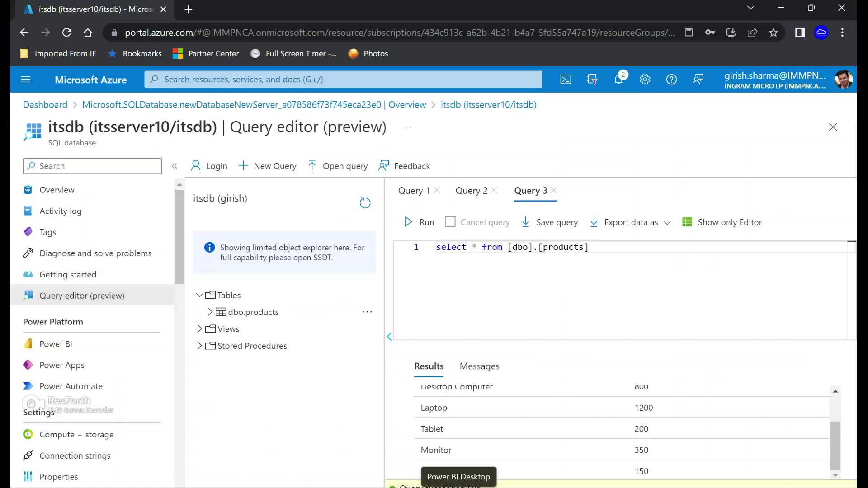
# Step: Switch to Power BI Desktop, dismiss the start screen, and connect to the Azure SQL database data source
pyautogui.click(459, 487)
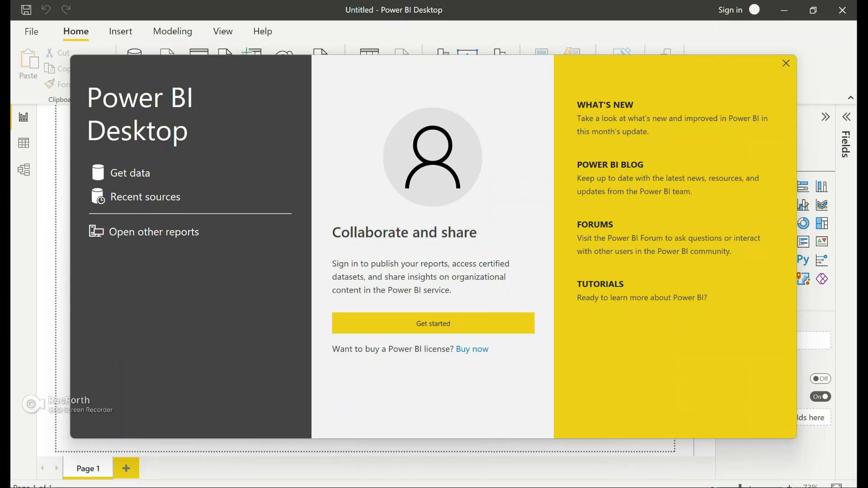
pyautogui.click(786, 63)
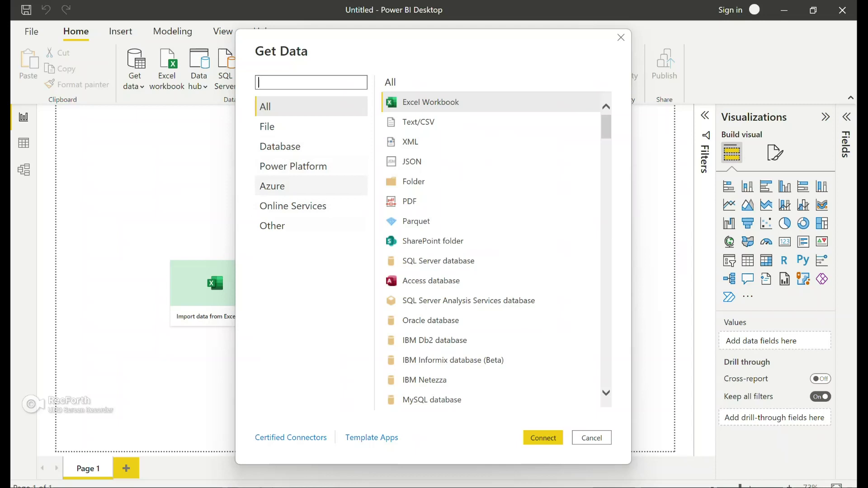
pyautogui.click(311, 186)
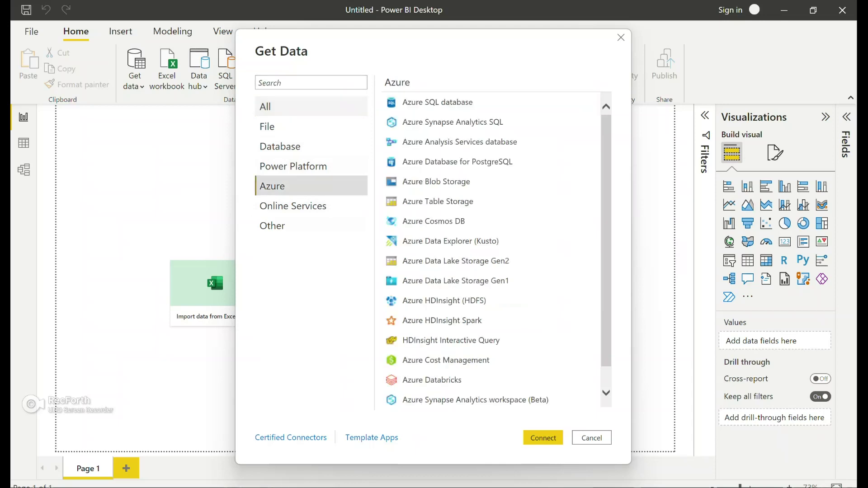
pyautogui.click(438, 103)
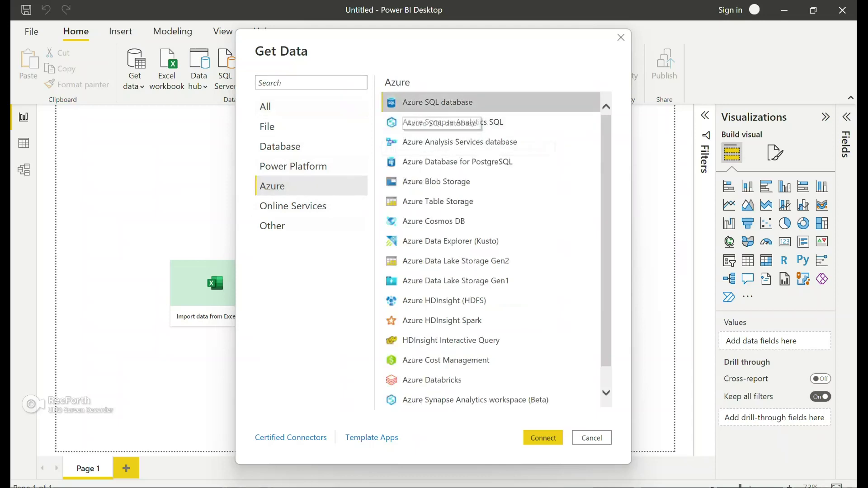
pyautogui.click(543, 438)
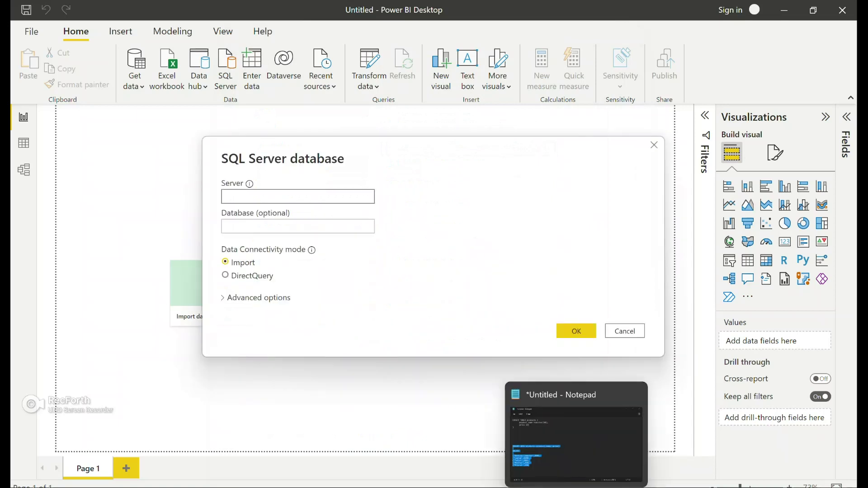
# Step: Switch to the Azure portal, open the itsdb database overview, discarding unsaved query edits, and copy the server name
pyautogui.click(546, 487)
pyautogui.click(57, 190)
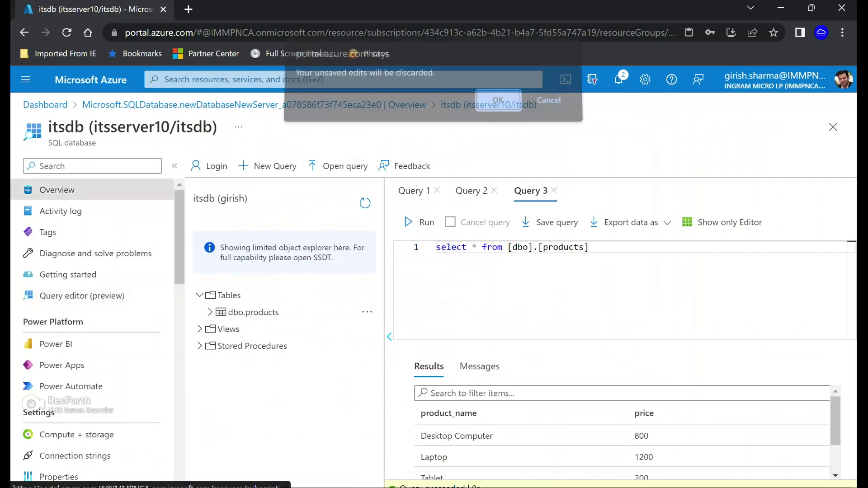
pyautogui.click(498, 107)
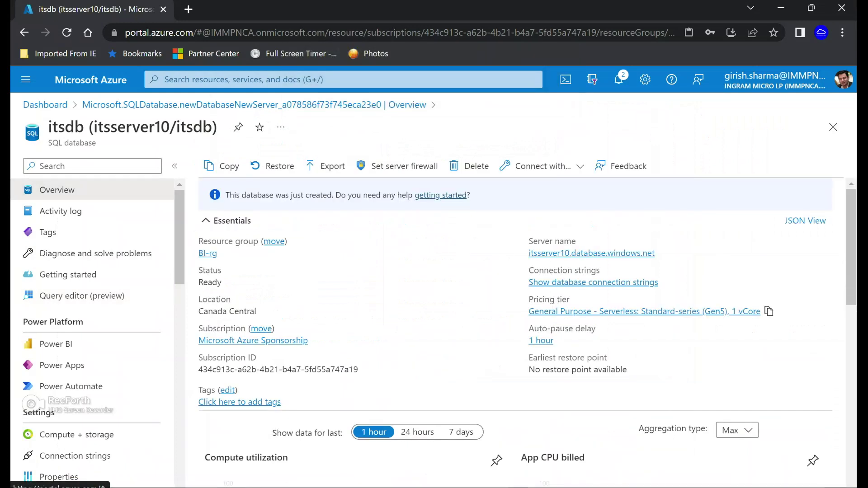
pyautogui.click(663, 252)
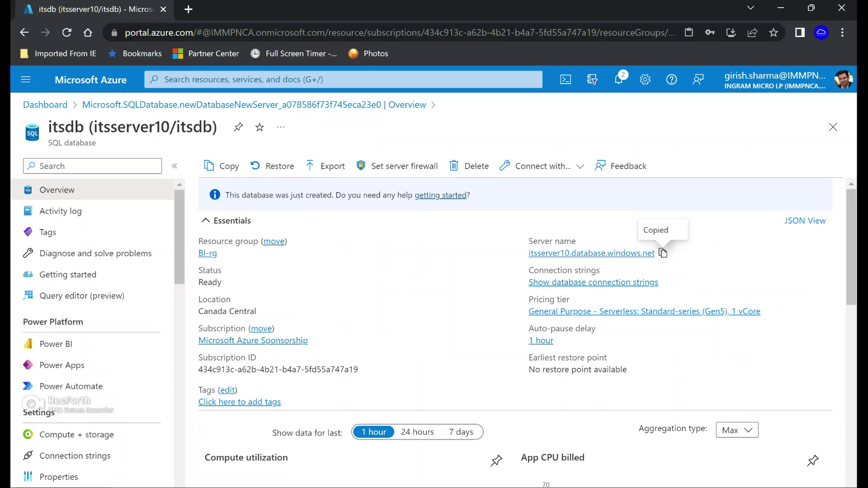
# Step: Return to Power BI Desktop and submit the SQL Server connection with server itsserver10.database.windows.net and database itsdb
pyautogui.hotkey('alt', 'Tab')
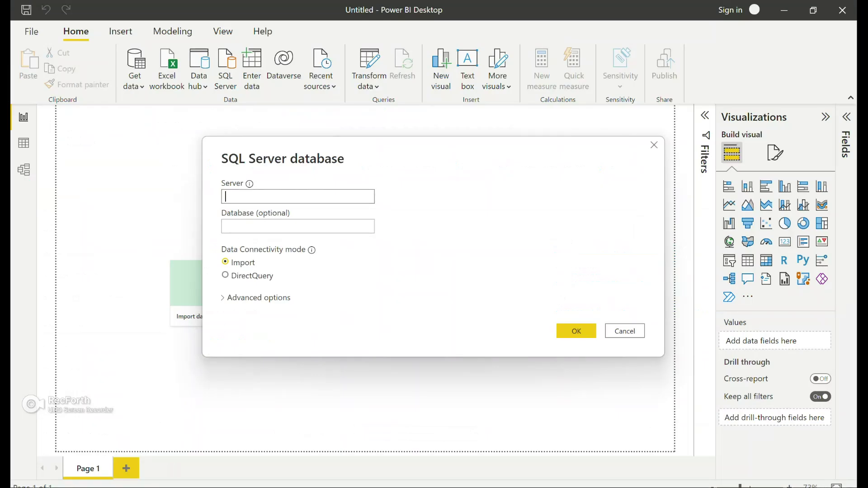
pyautogui.rightClick(311, 196)
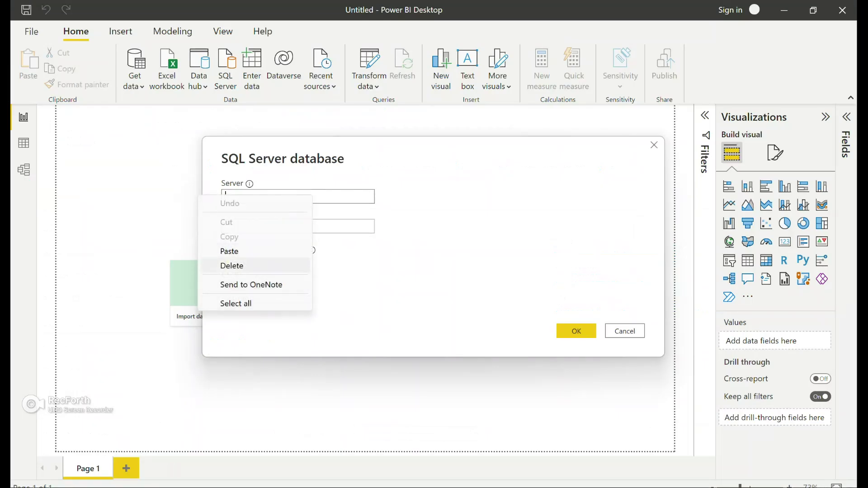
pyautogui.click(229, 251)
pyautogui.click(297, 226)
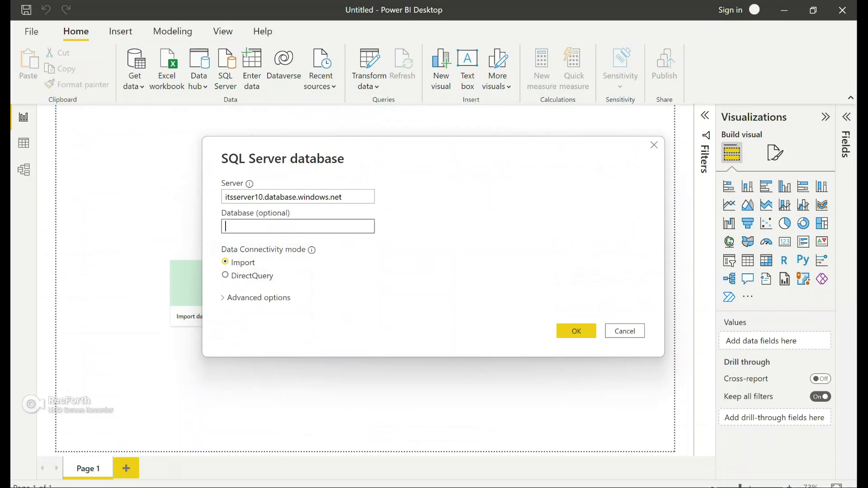
pyautogui.write('itsdb')
pyautogui.press('Return')
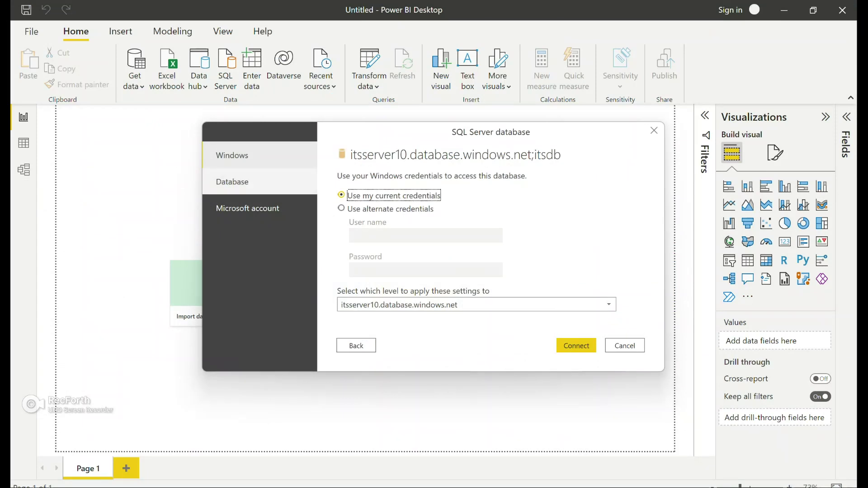
# Step: Connect with Database authentication by entering the server admin user name and password
pyautogui.click(232, 182)
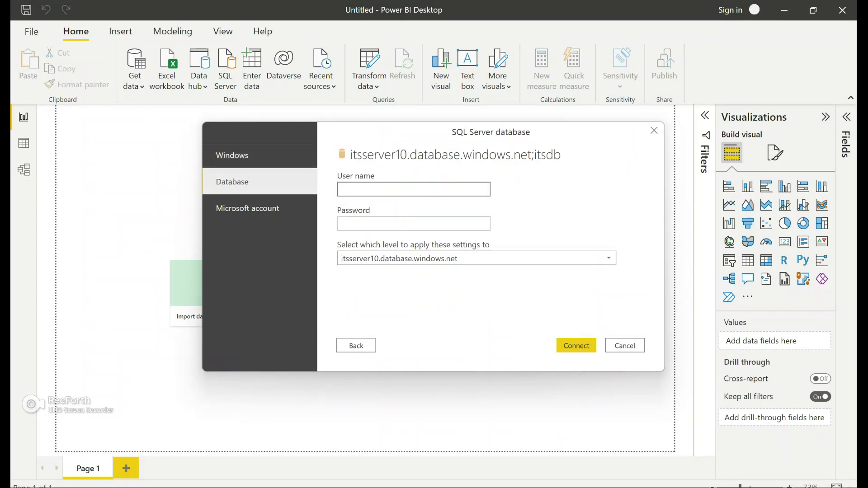
pyautogui.write('girish')
pyautogui.press('Tab')
pyautogui.write('••••••')
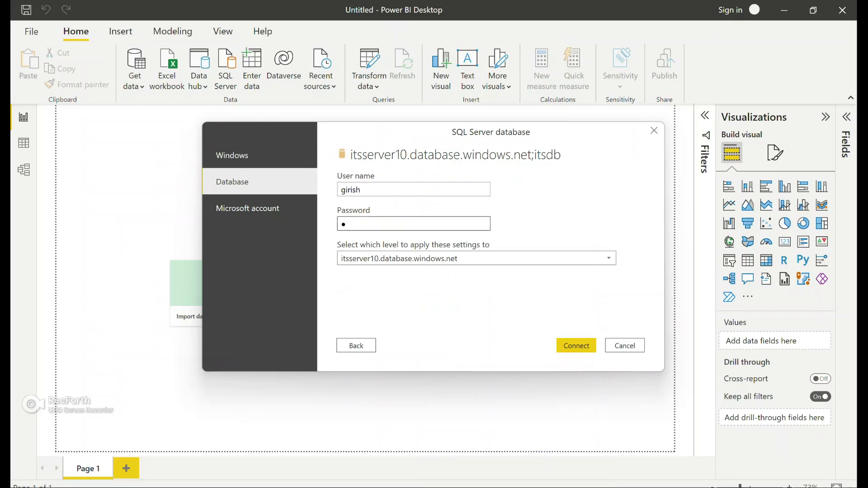
pyautogui.write('••••••')
pyautogui.press('Return')
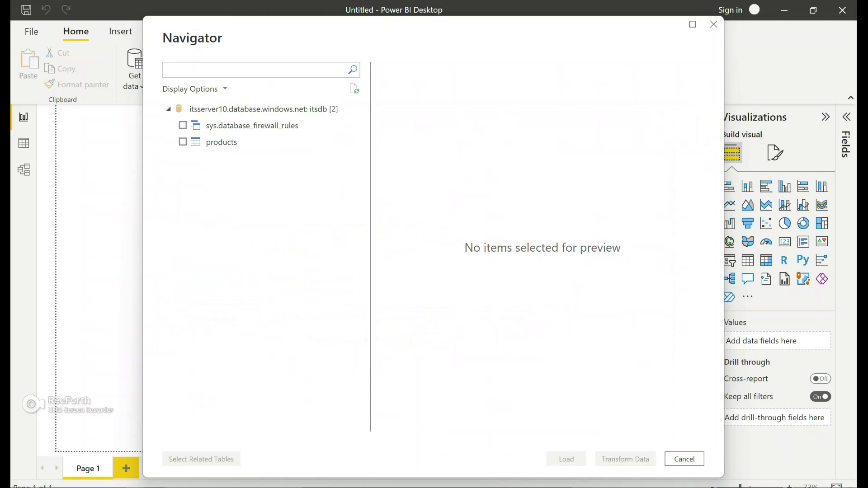
# Step: Load the products table from itsdb into the report and add its product_name field to the canvas
pyautogui.click(183, 142)
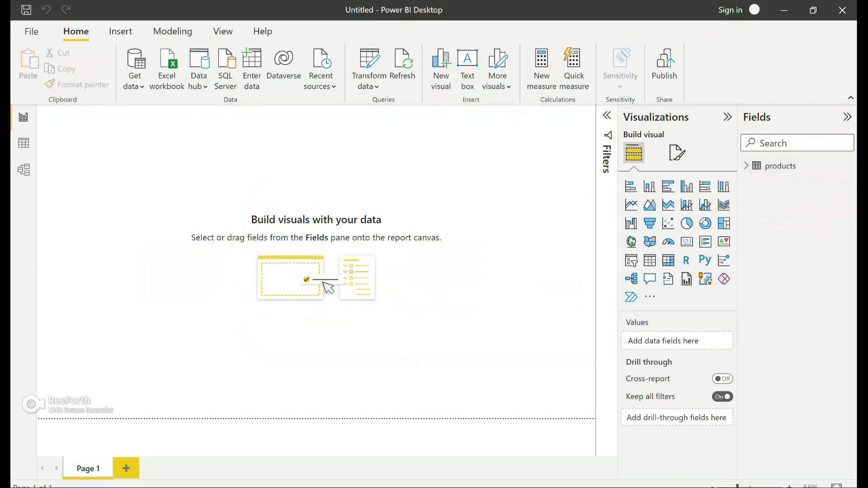
pyautogui.click(746, 166)
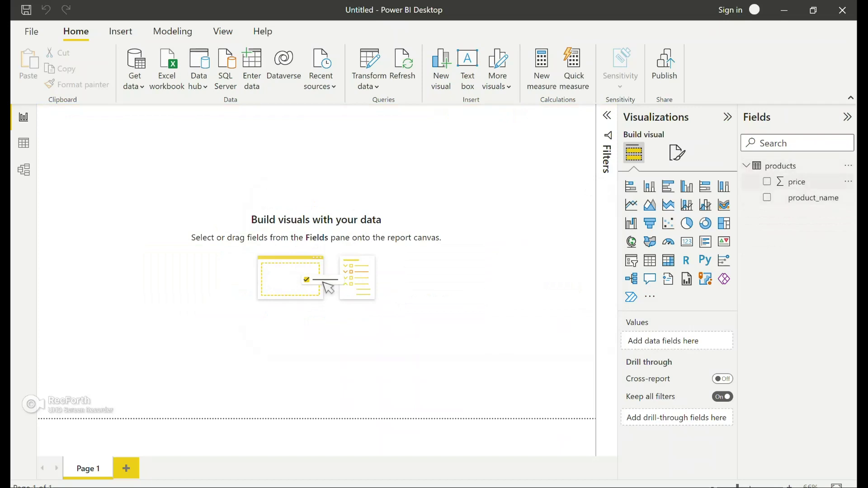
pyautogui.click(767, 198)
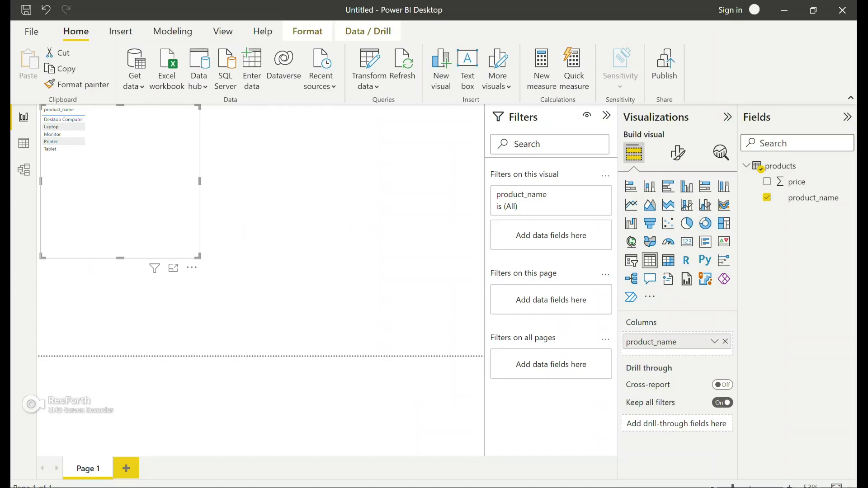
# Step: Enlarge the product_name visual and add the price field, displaying the result as a pie chart
pyautogui.click(687, 223)
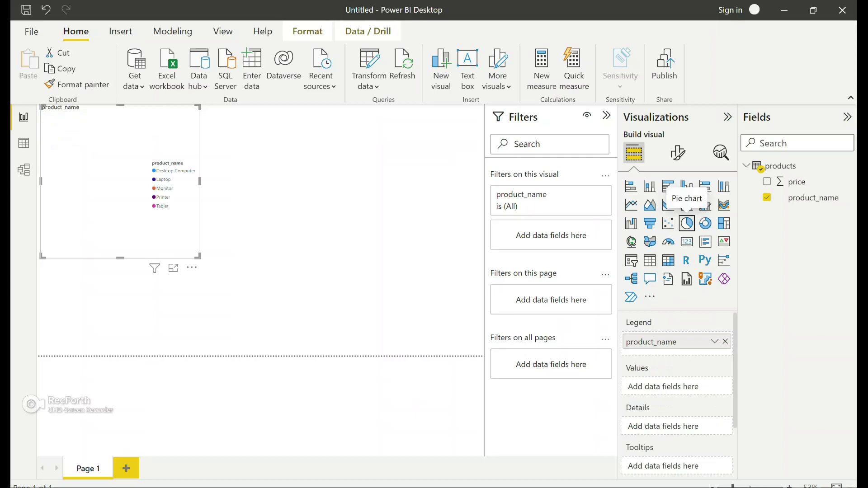
pyautogui.moveTo(199, 256); pyautogui.dragTo(424, 324)
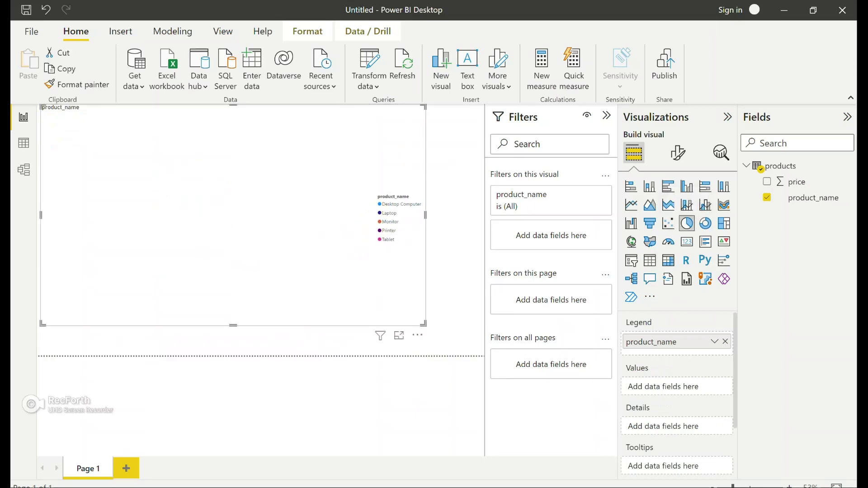
pyautogui.click(668, 185)
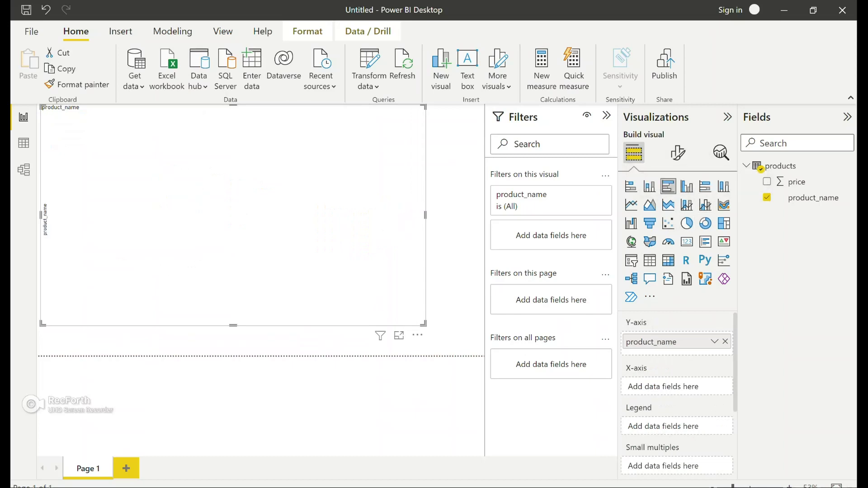
pyautogui.click(767, 182)
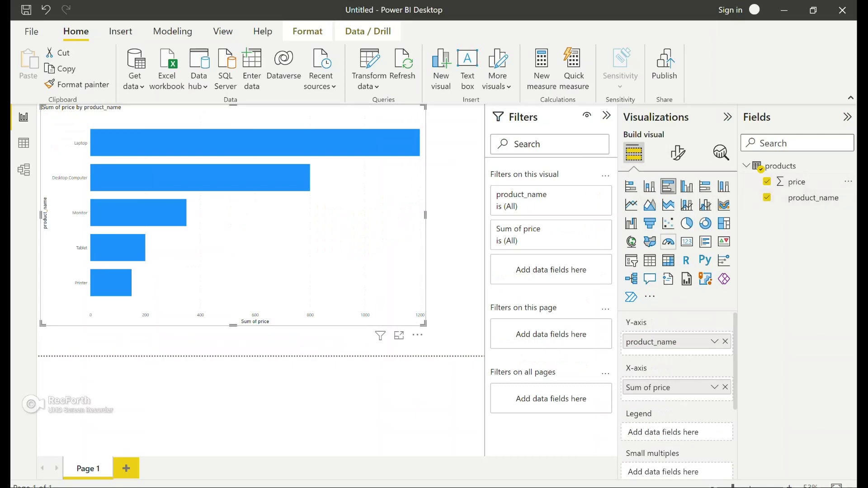
pyautogui.click(687, 224)
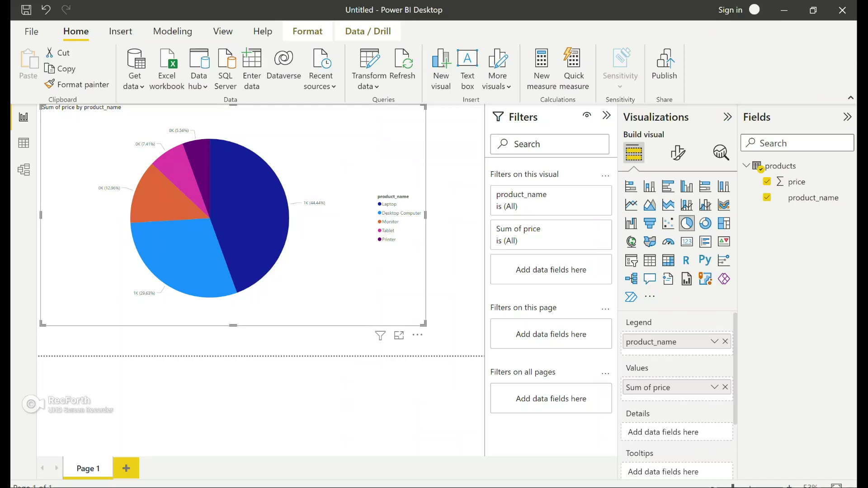
# Step: Open the pie chart in focus mode and try the clustered bar and clustered column chart types
pyautogui.moveTo(380, 335)
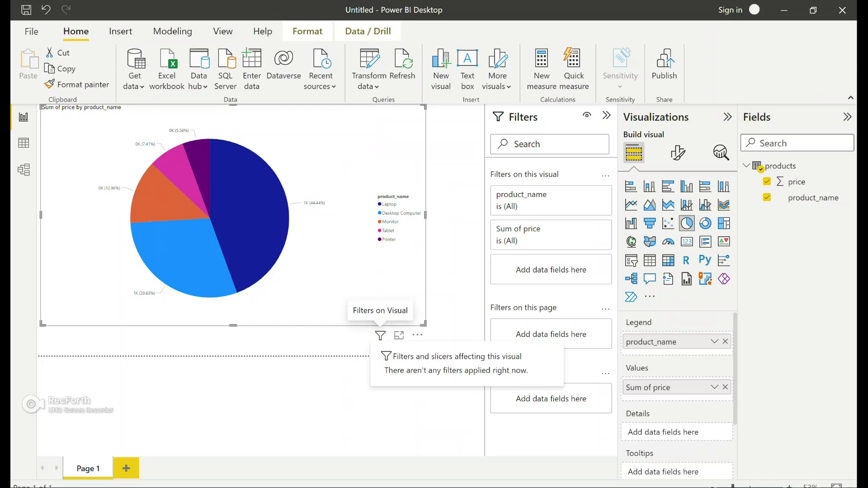
pyautogui.click(399, 335)
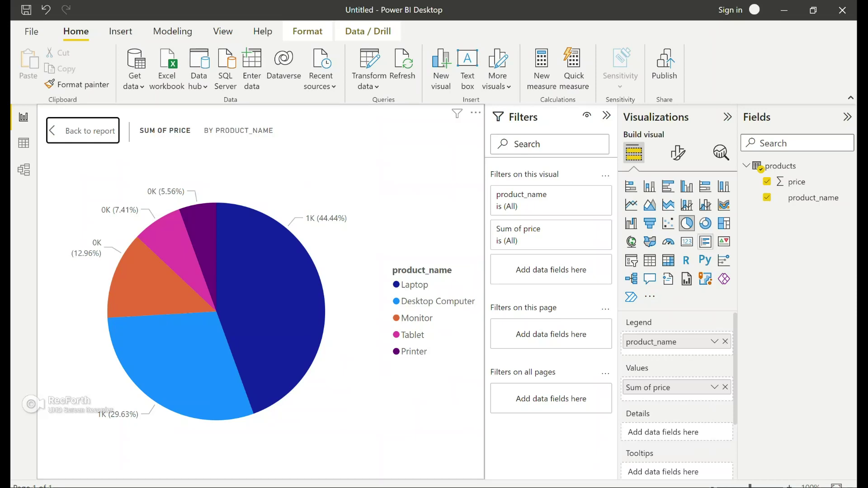
pyautogui.click(668, 186)
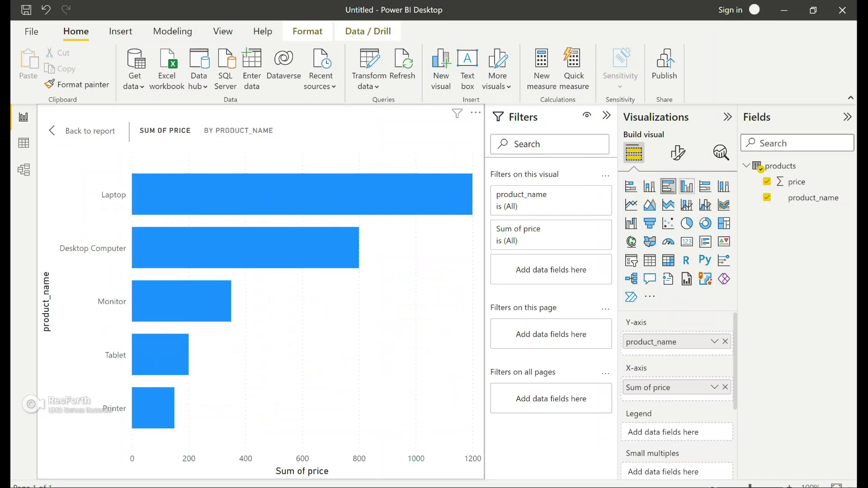
pyautogui.click(686, 186)
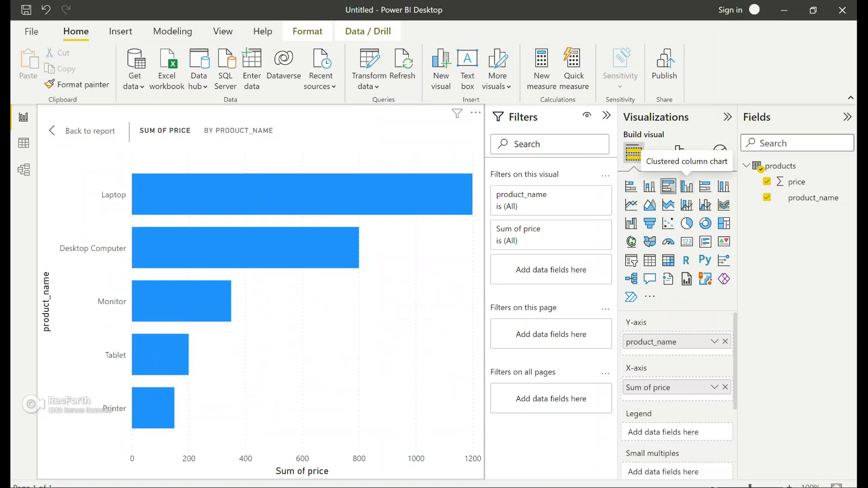